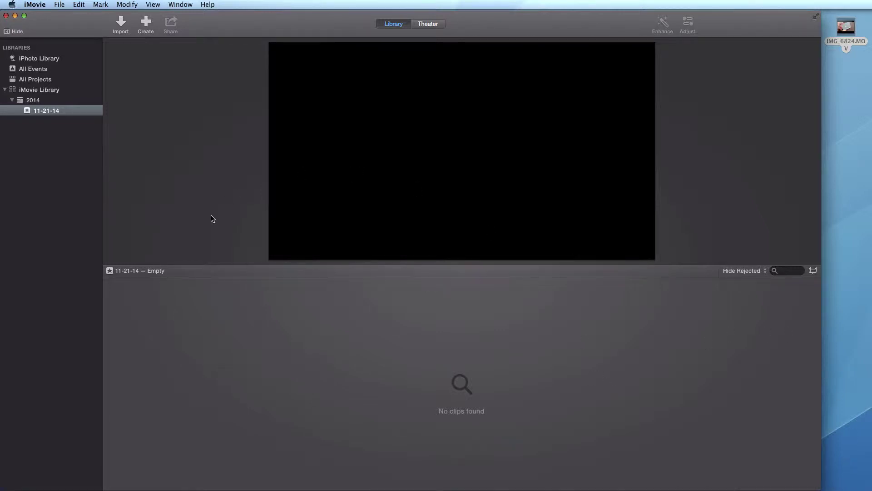
Create a new movie with No Theme, named "Splitting a Mold - Left Handed", in the 11-21-14 event
click(58, 4)
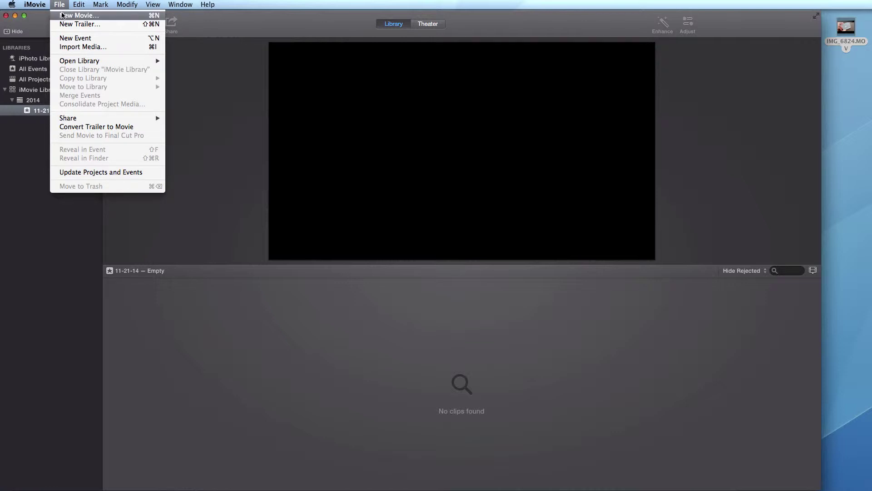
click(156, 28)
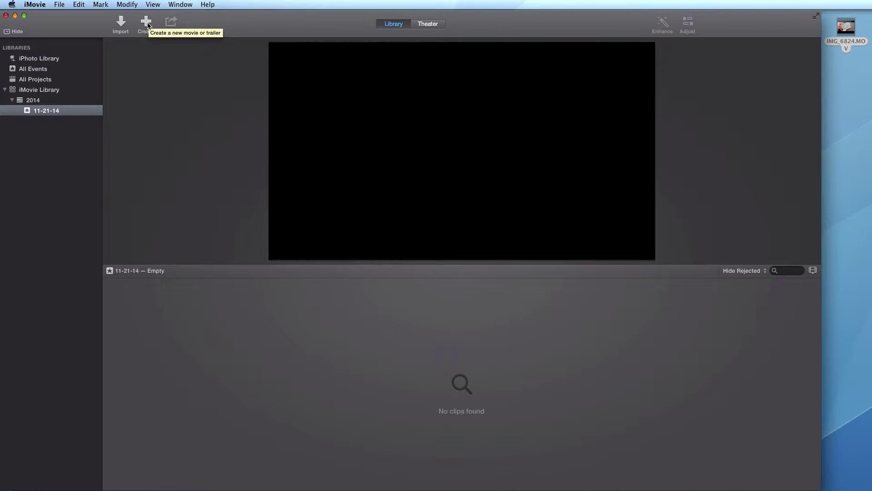
click(146, 24)
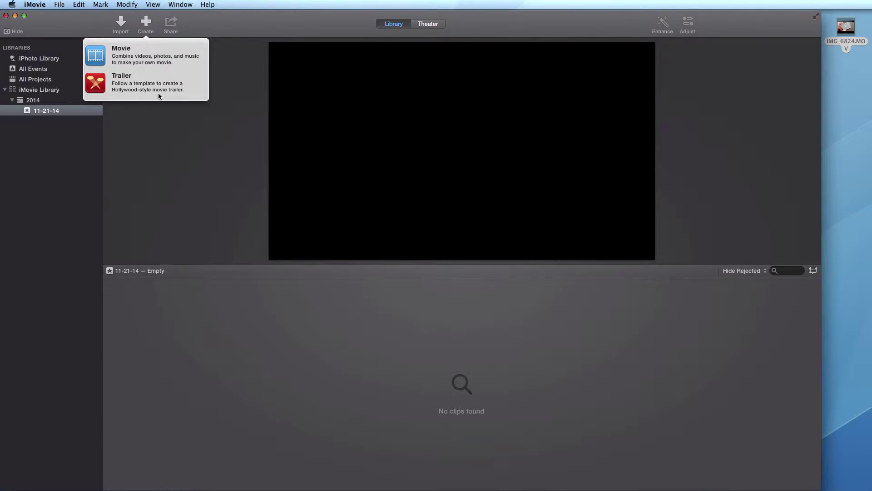
click(99, 62)
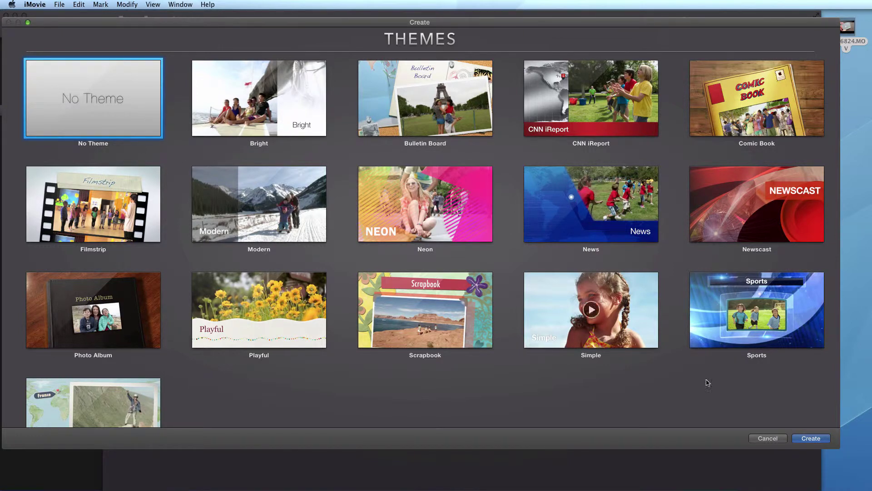
click(811, 438)
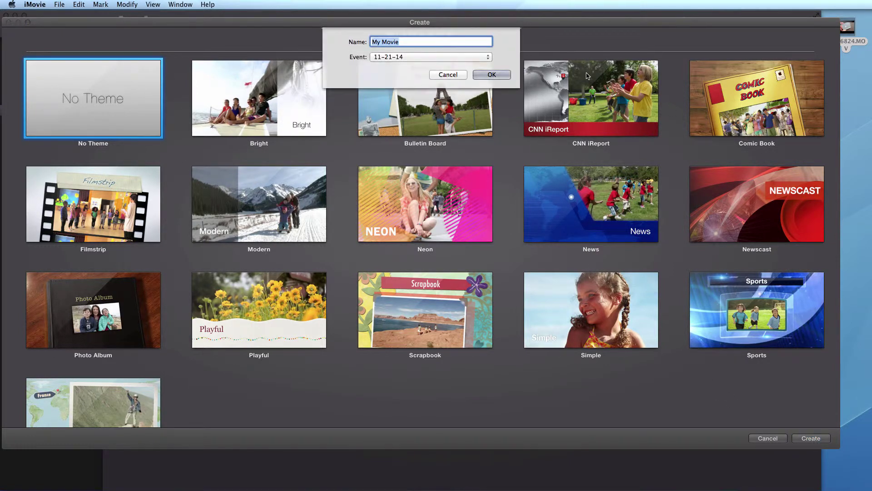
text(Splitting a Mold - Left Handed)
key(Return)
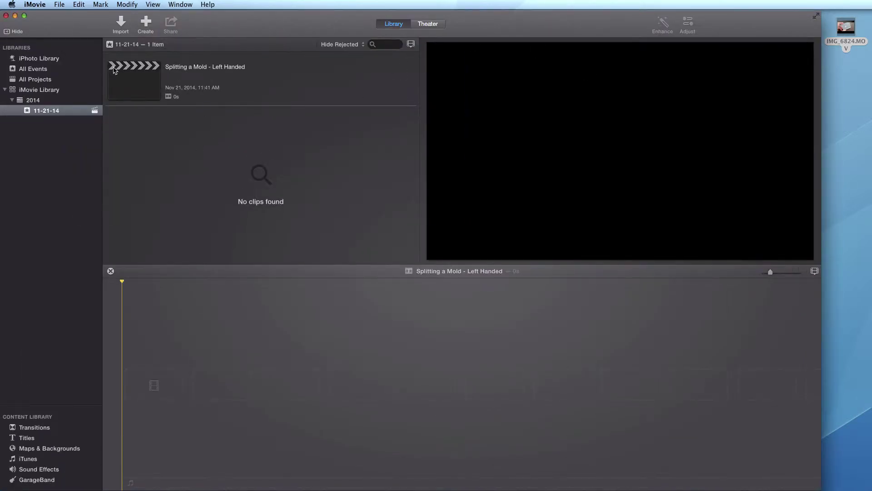
Add the desktop video IMG_6824.MOV to the empty timeline of the new project
click(142, 99)
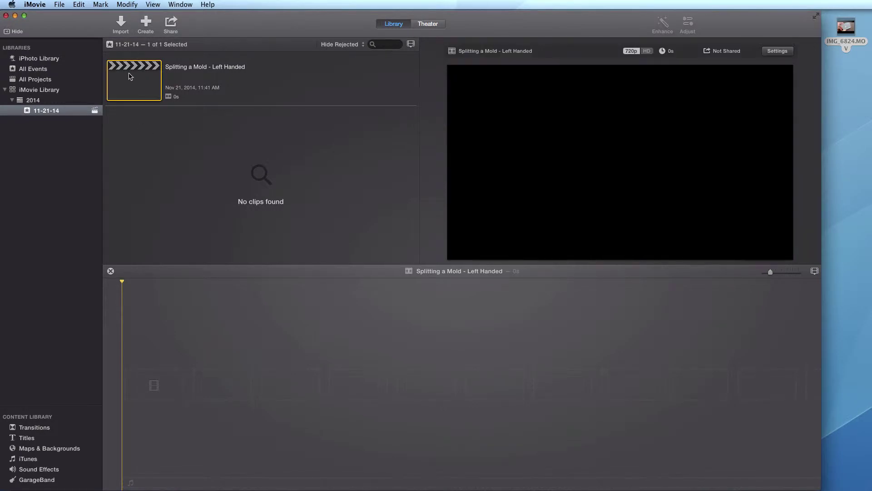
click(273, 170)
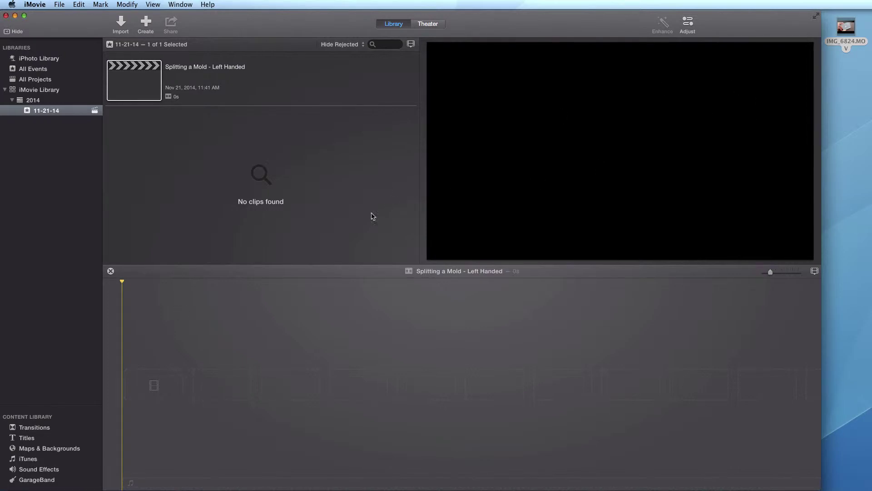
click(849, 28)
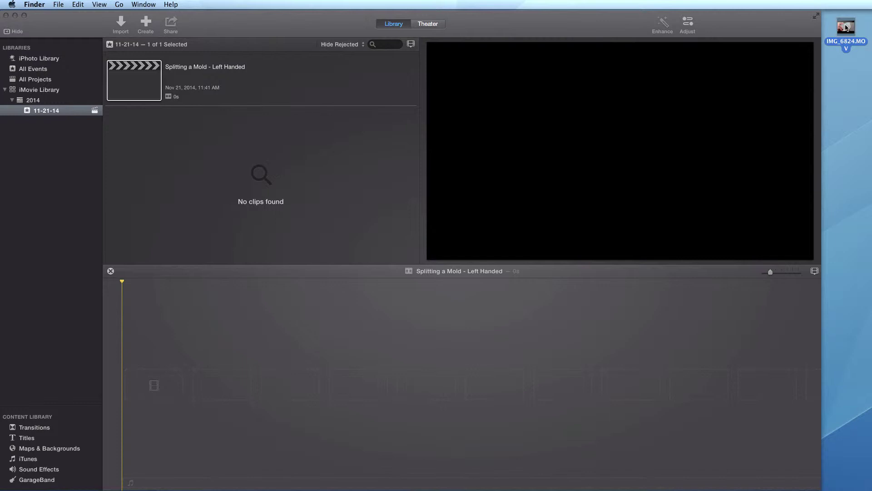
drag(846, 27, 229, 390)
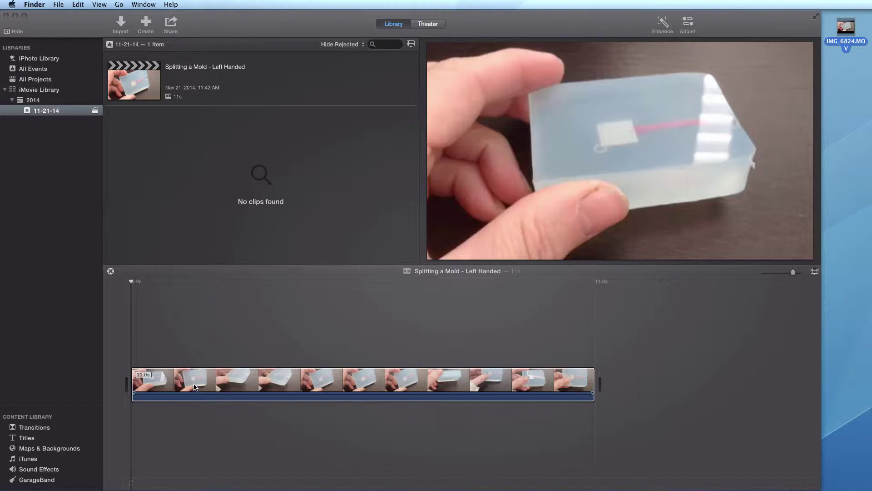
click(63, 3)
click(65, 13)
click(59, 3)
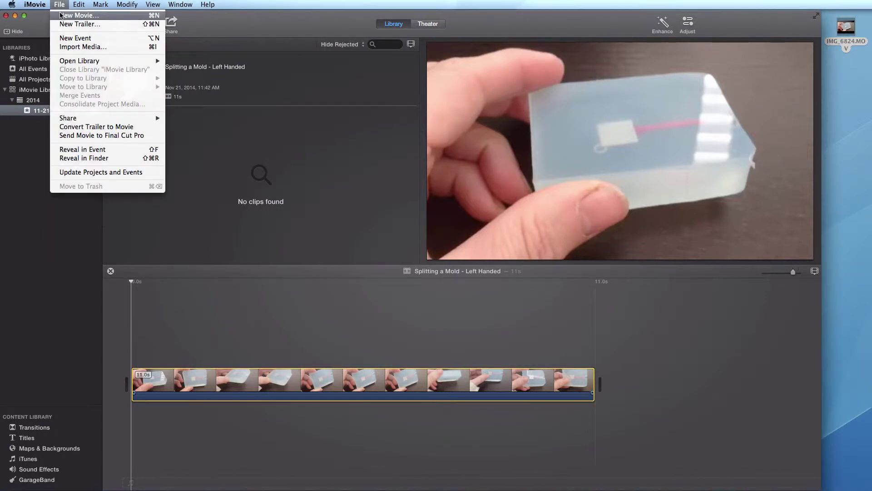
click(76, 47)
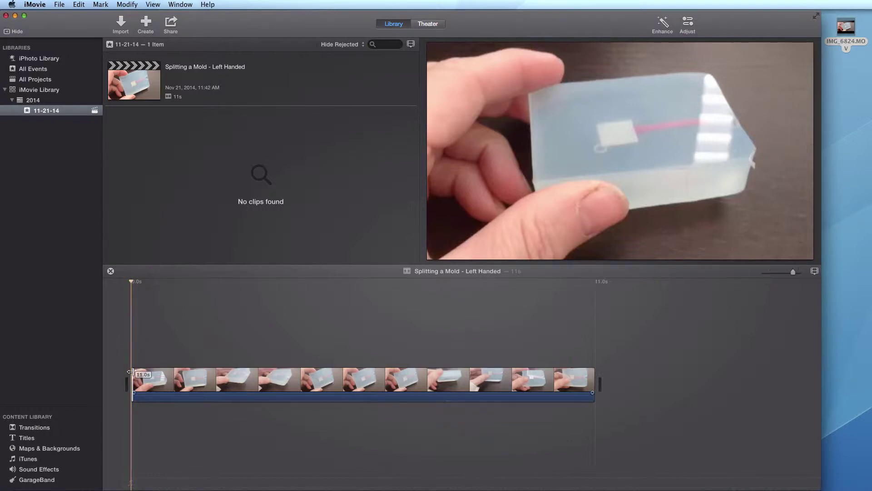
Try trimming the clip's start and end in the timeline, and extend both edges back to the full 11.0 s length
drag(135, 371, 156, 377)
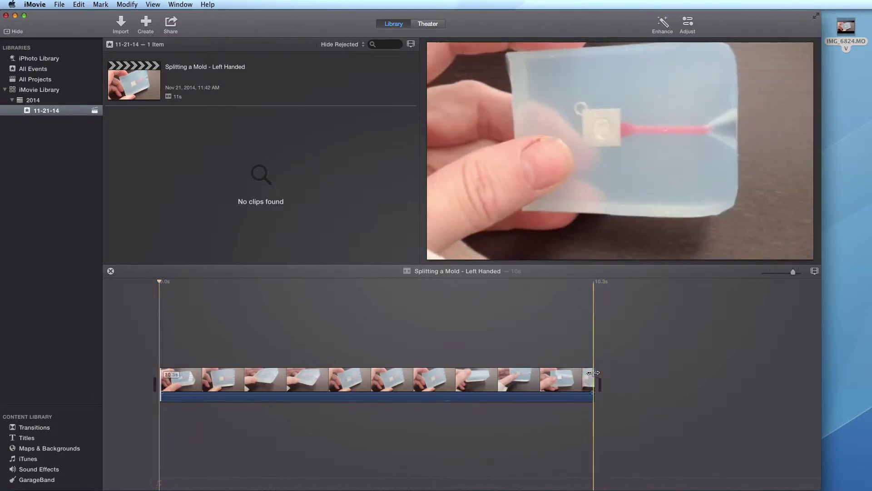
drag(595, 372, 558, 372)
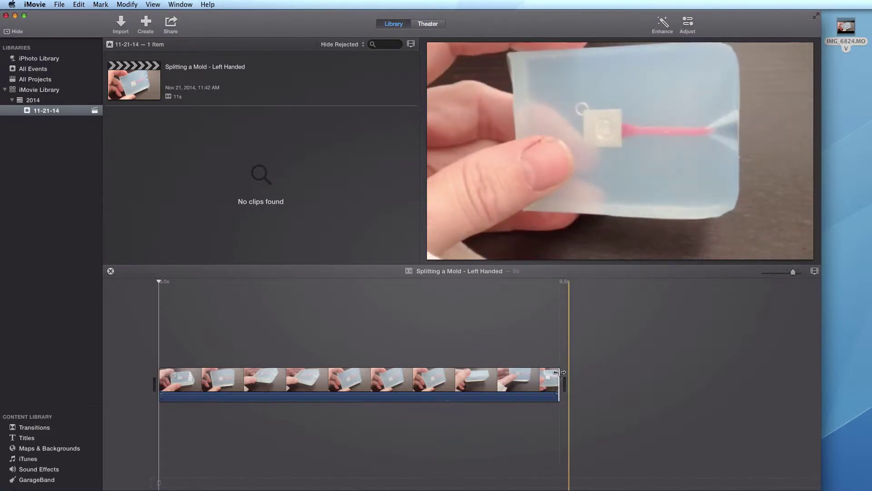
drag(559, 372, 594, 373)
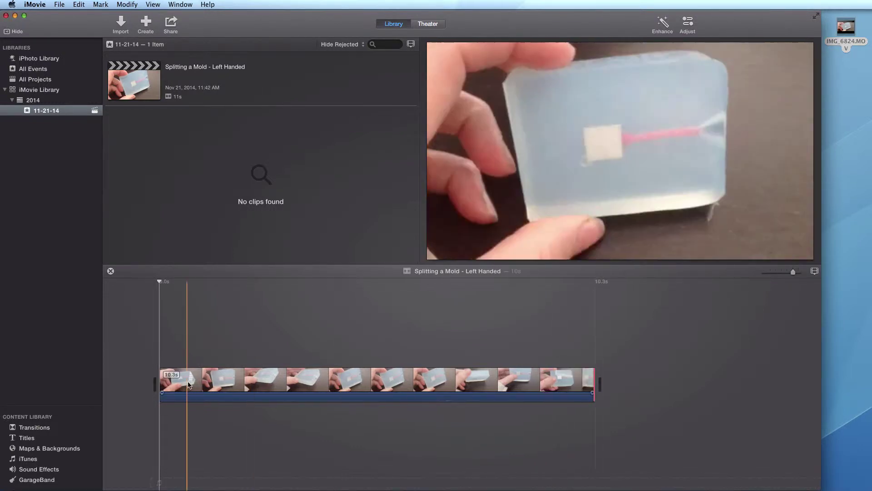
drag(158, 373, 92, 376)
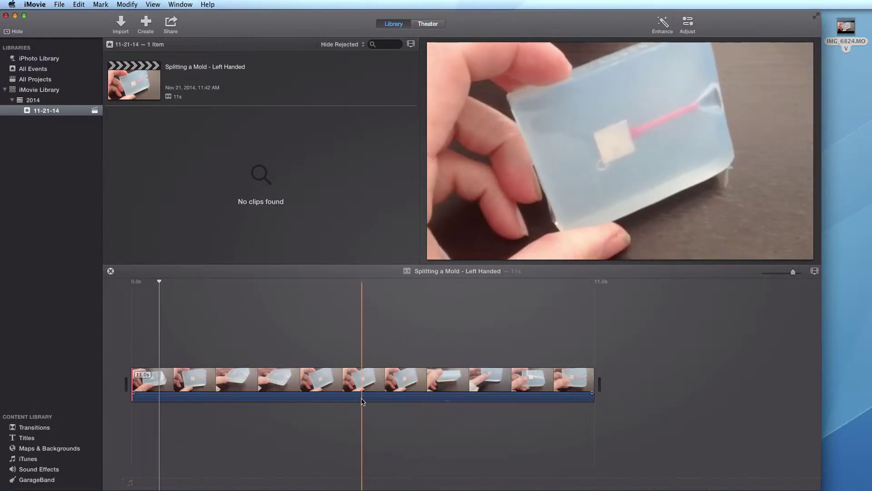
Detach the audio from the IMG_6824 clip and delete the separate audio track
scroll(362, 400, right, 1)
scroll(350, 401, left, 1)
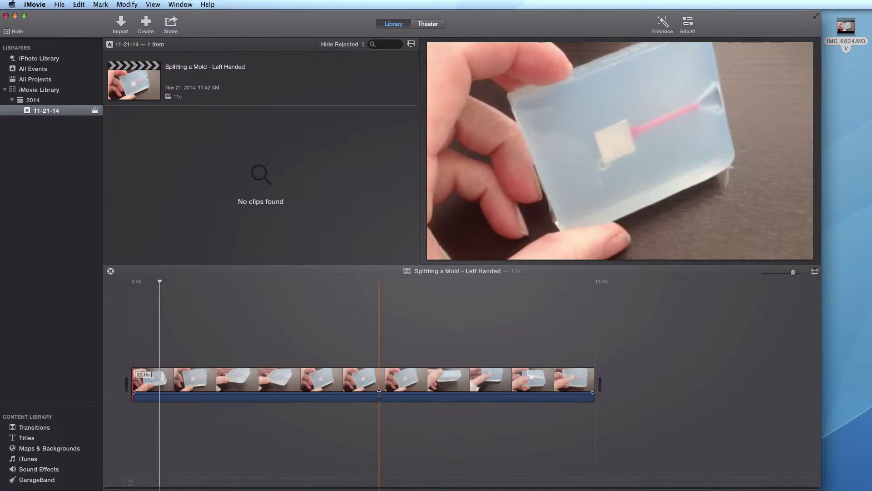
drag(380, 395, 379, 399)
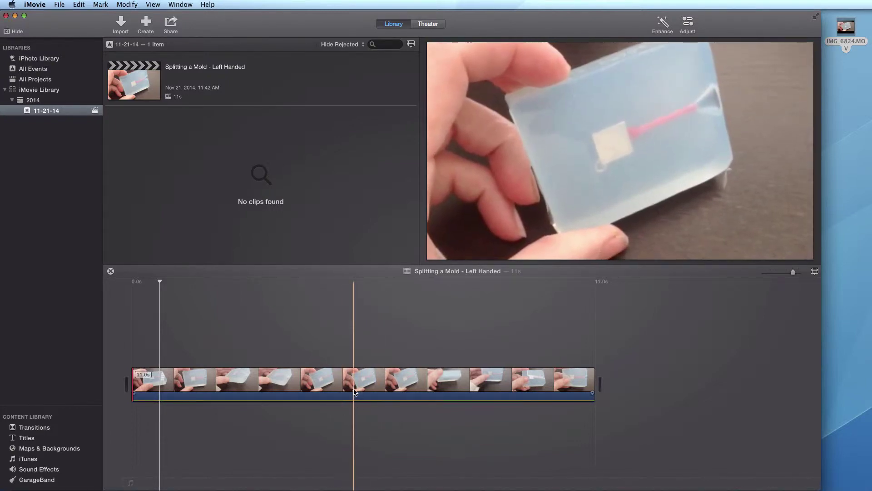
right_click(334, 381)
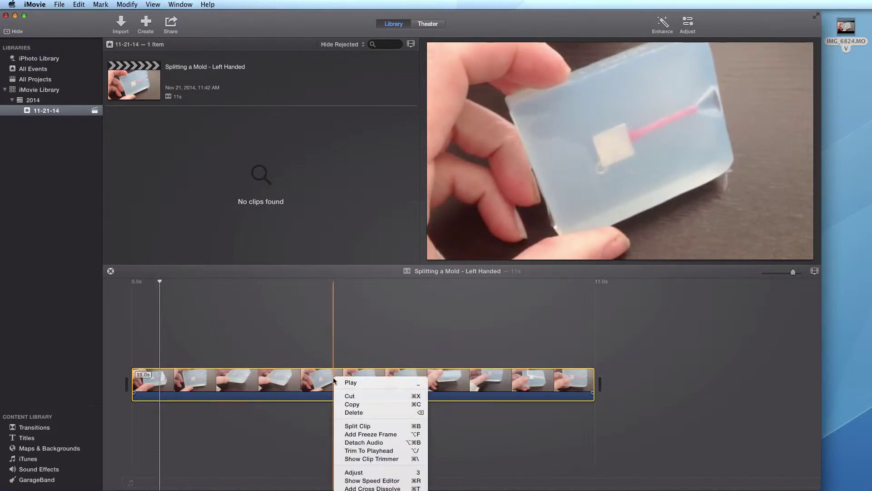
click(364, 443)
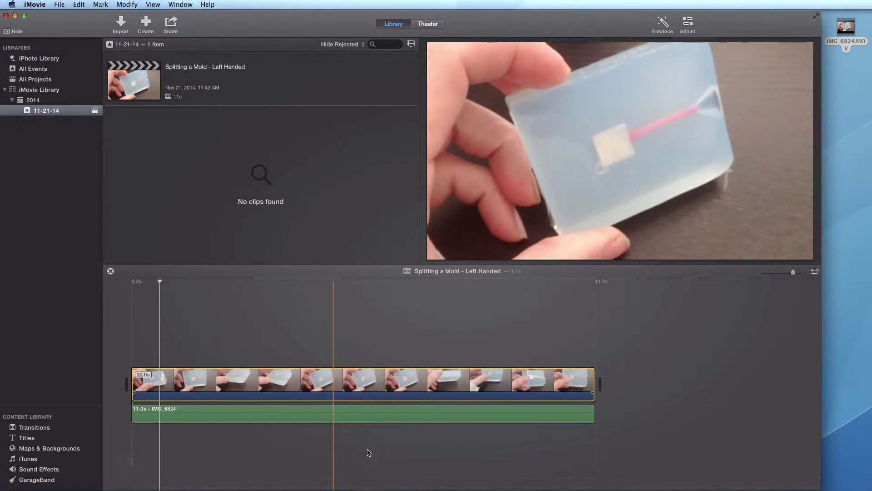
click(385, 418)
key(Delete)
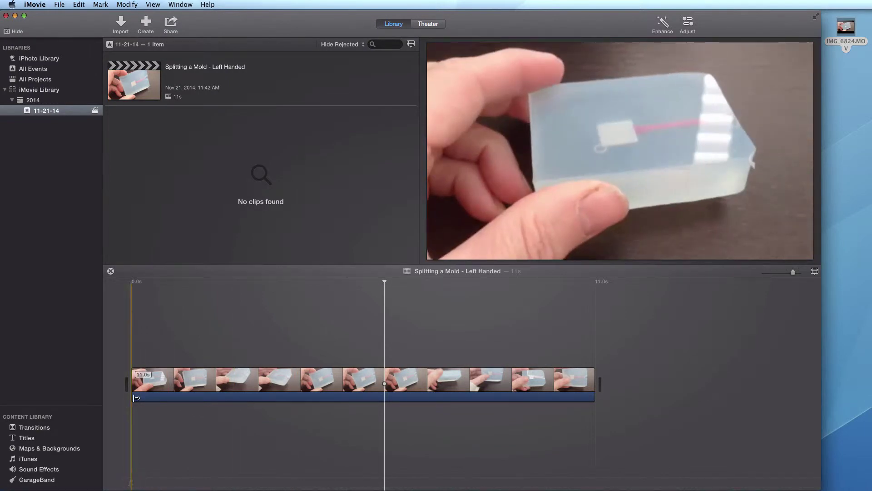
Insert a Line title at the start of the timeline, ahead of the video clip
click(28, 438)
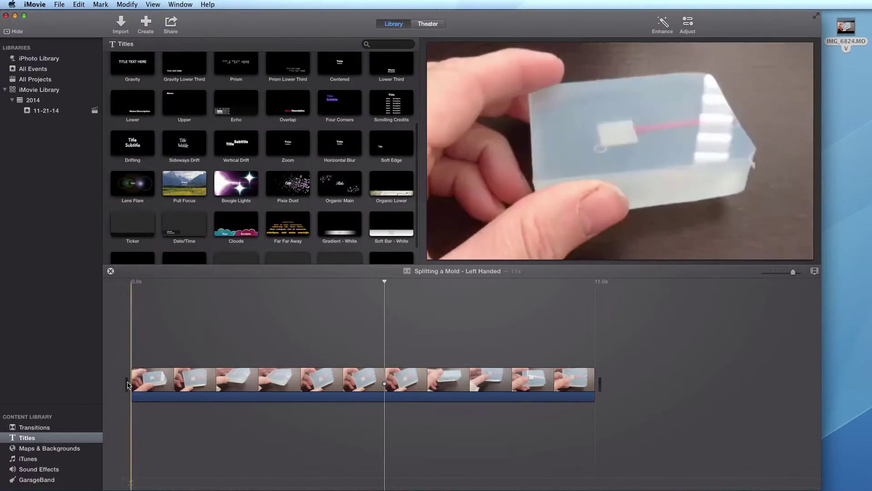
scroll(210, 199, up, 5)
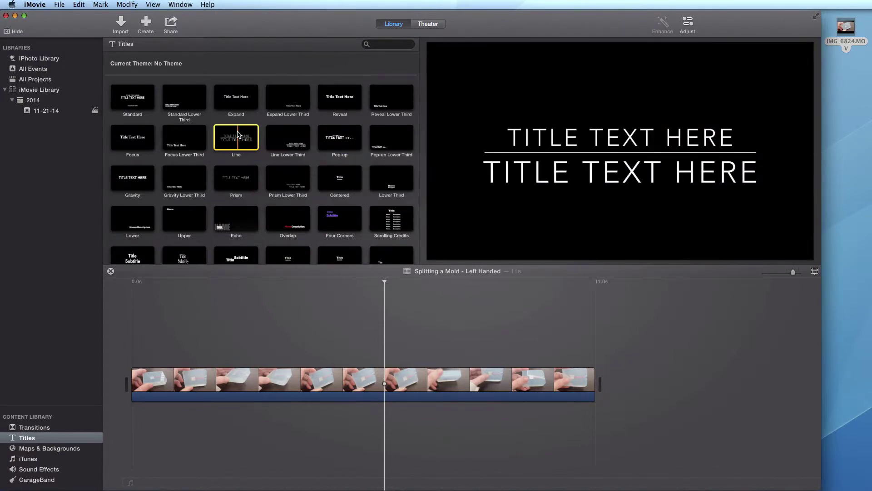
drag(237, 134, 116, 380)
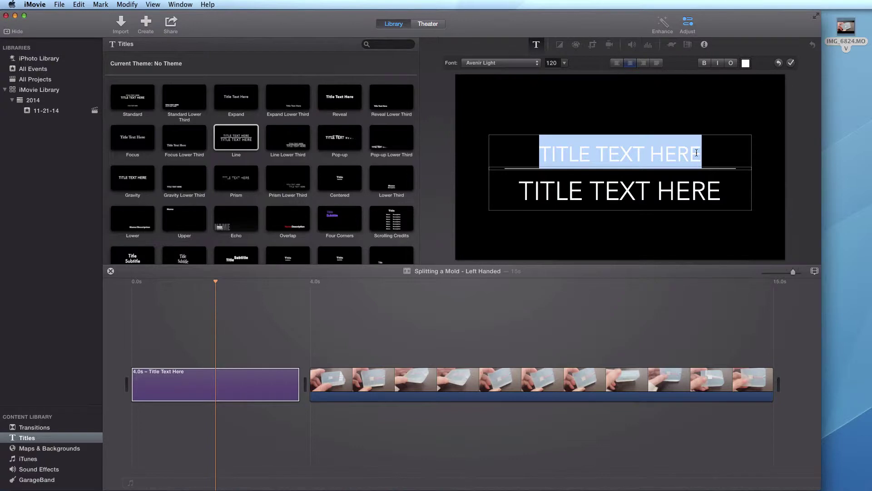
Set the title's upper line to the presenter's first name in capitals followed by "'S LEFTY SERIES"
text(KAT KRAMER)
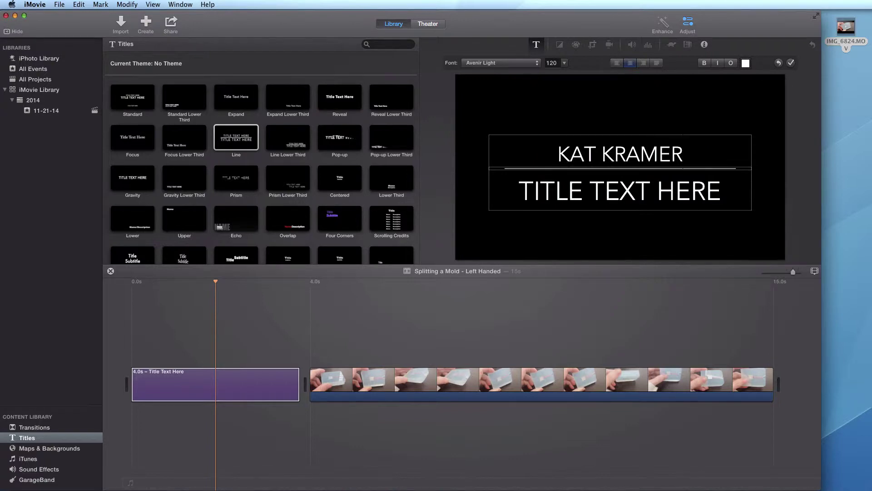
text('S LEFTY SERIE)
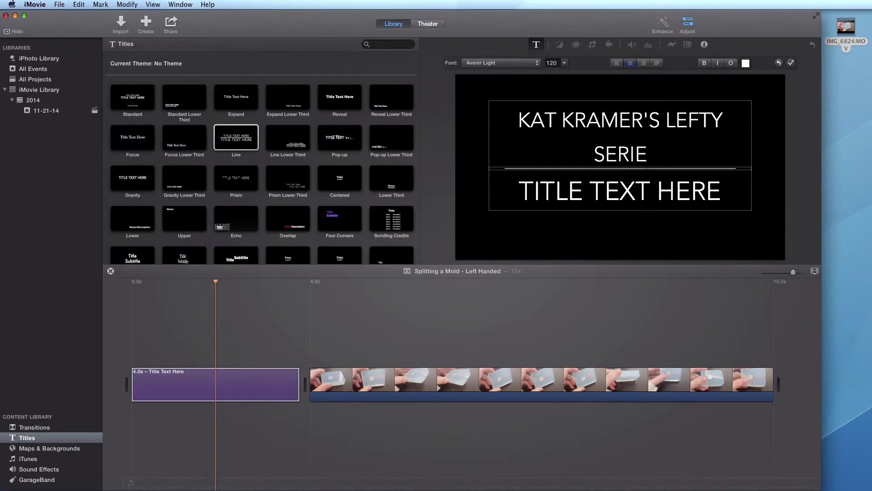
key(BackSpace)
key(BackSpace)
key(BackSpace)
key(BackSpace)
key(BackSpace)
key(BackSpace)
key(BackSpace)
key(BackSpace)
key(BackSpace)
key(BackSpace)
key(BackSpace)
key(BackSpace)
key(BackSpace)
key(BackSpace)
key(BackSpace)
key(BackSpace)
key(BackSpace)
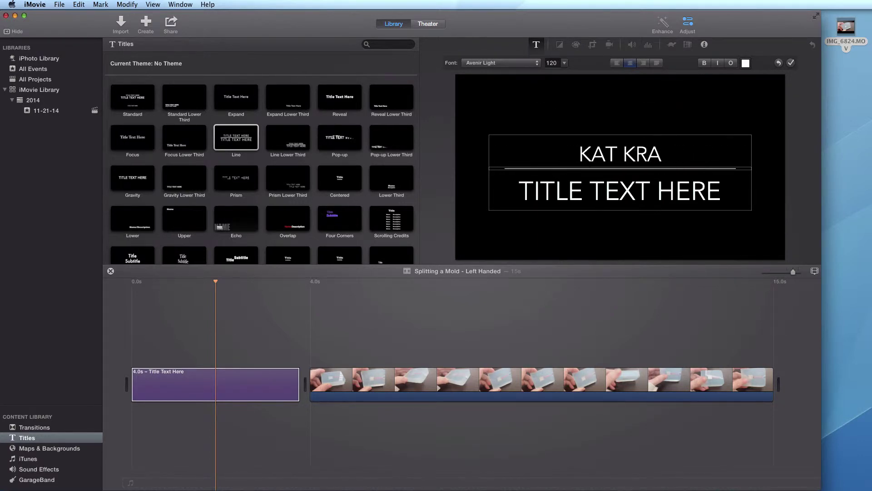
key(BackSpace)
key(BackSpace)
key(BackSpace)
key(BackSpace)
text('S LEFTY SERIES)
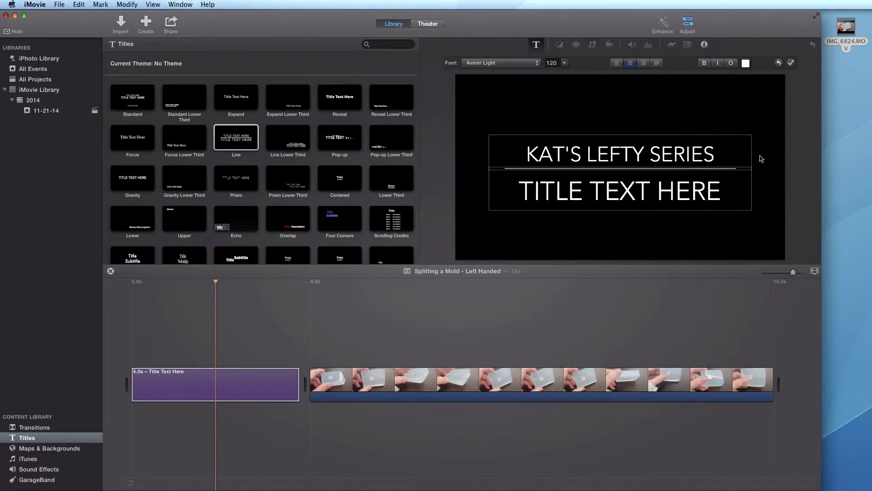
Set the title's lower line to "SPLITTING A MOLD" and play the movie from the beginning
triple_click(665, 196)
text(S)
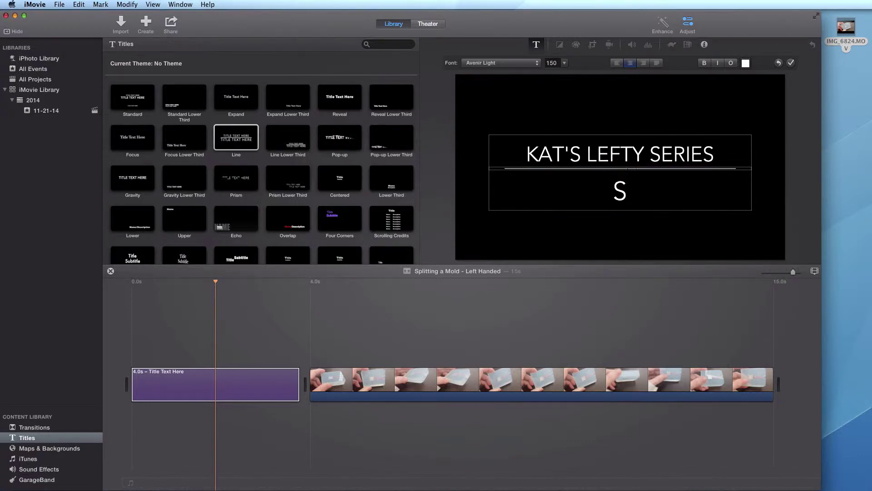
text(PLITTING A MOLD)
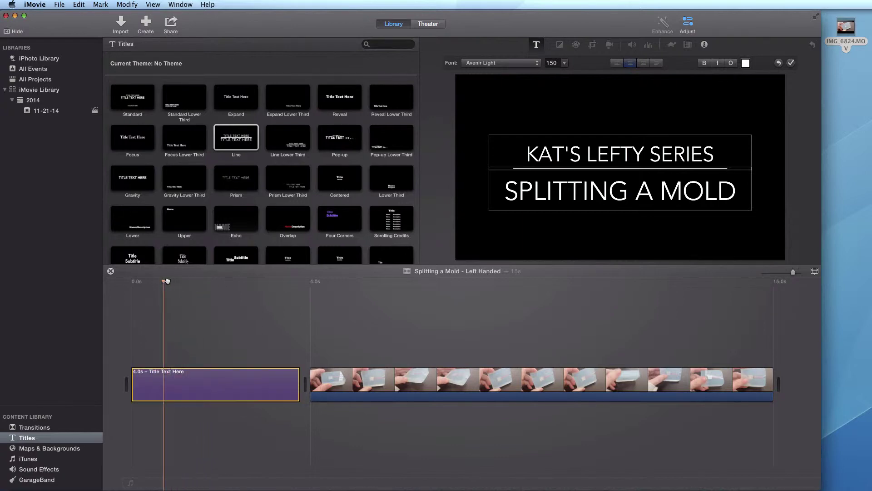
drag(167, 282, 130, 281)
key(space)
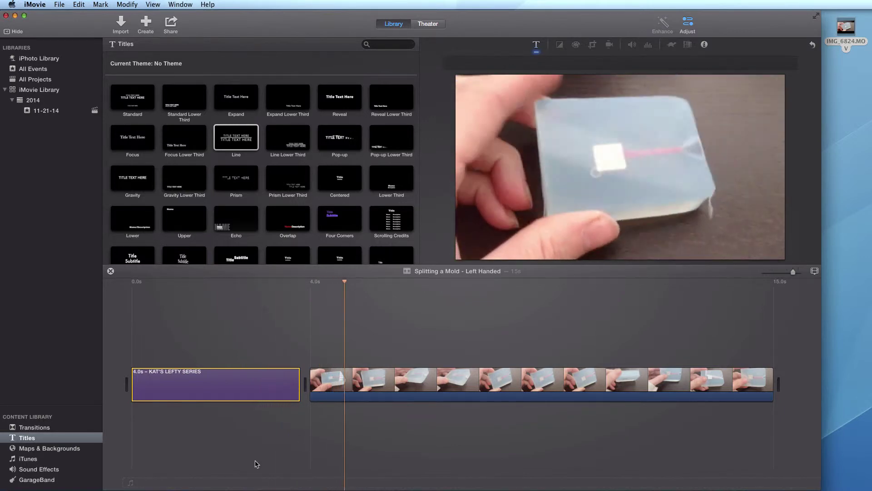
Set the font size of the title's lower line "SPLITTING A MOLD" to 140
click(198, 383)
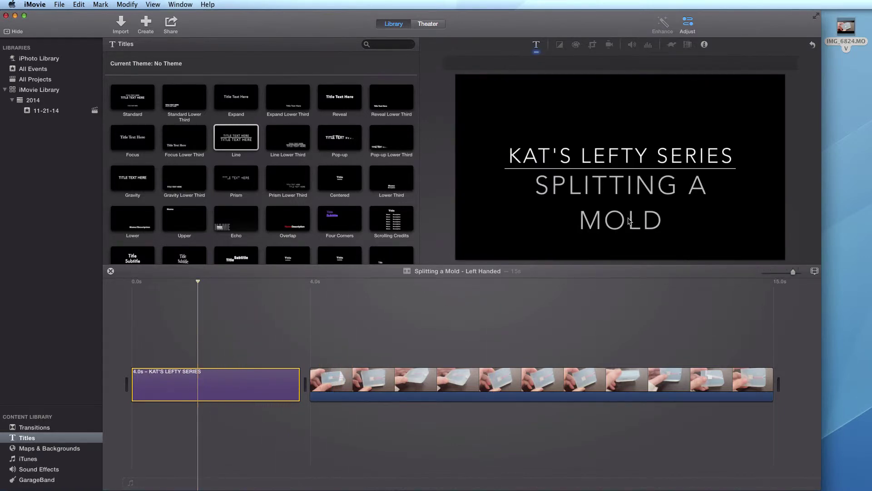
click(627, 186)
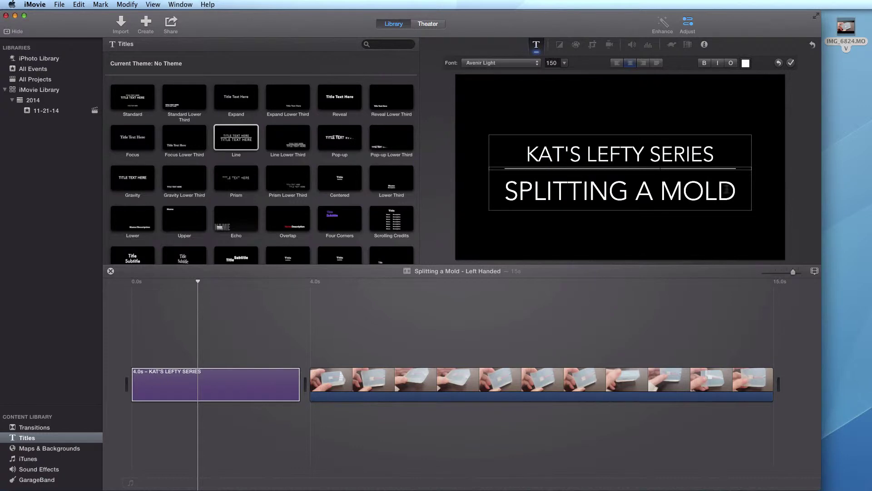
drag(742, 195, 497, 186)
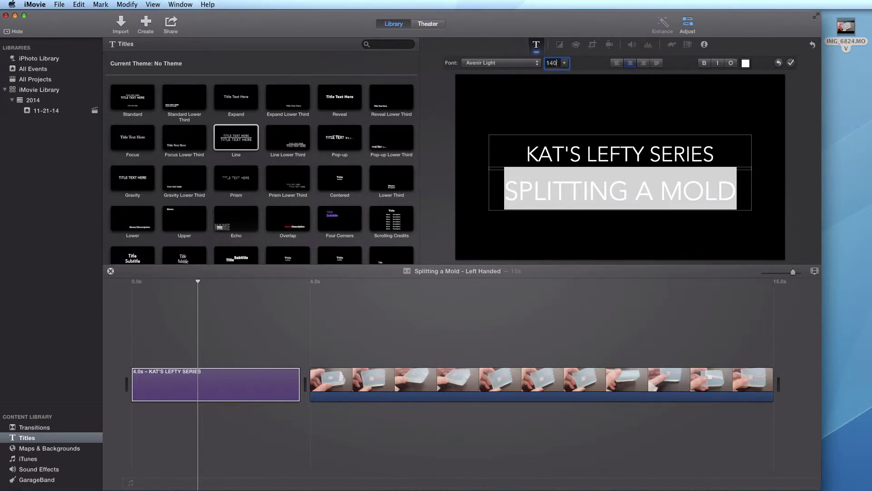
text(140)
key(Return)
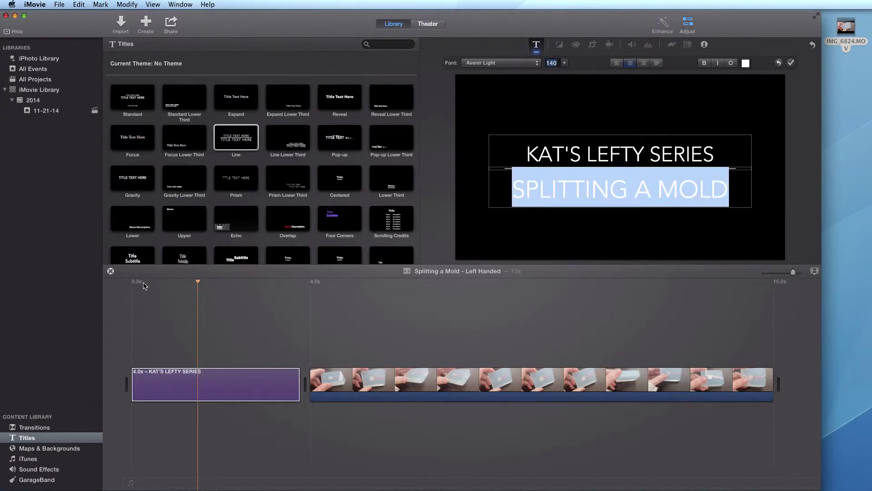
Play the movie from the beginning and review the cut from the opening title to the video clip
click(141, 284)
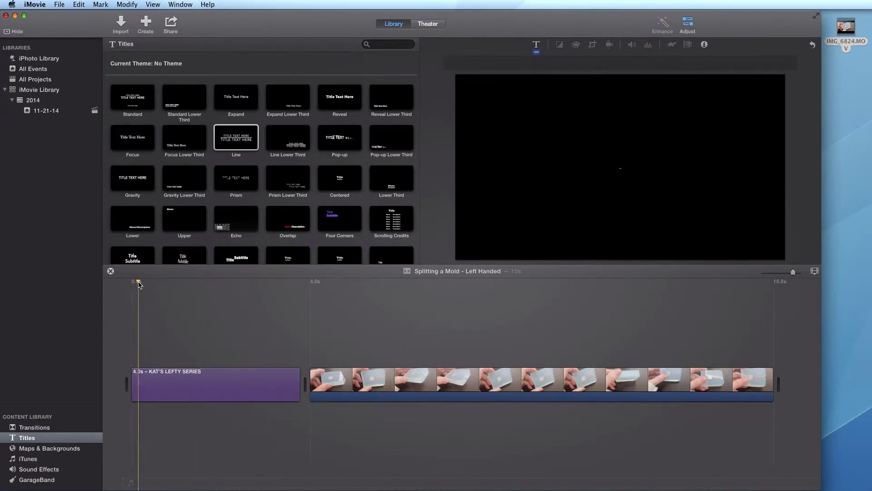
key(space)
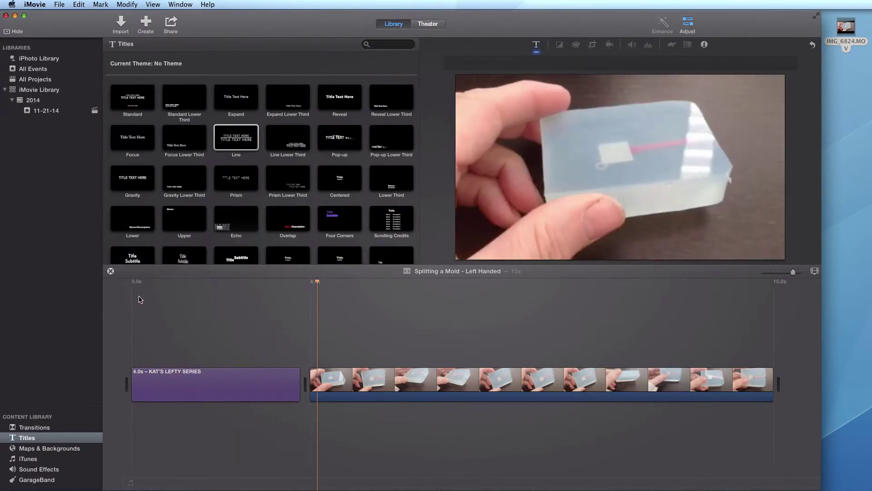
click(278, 288)
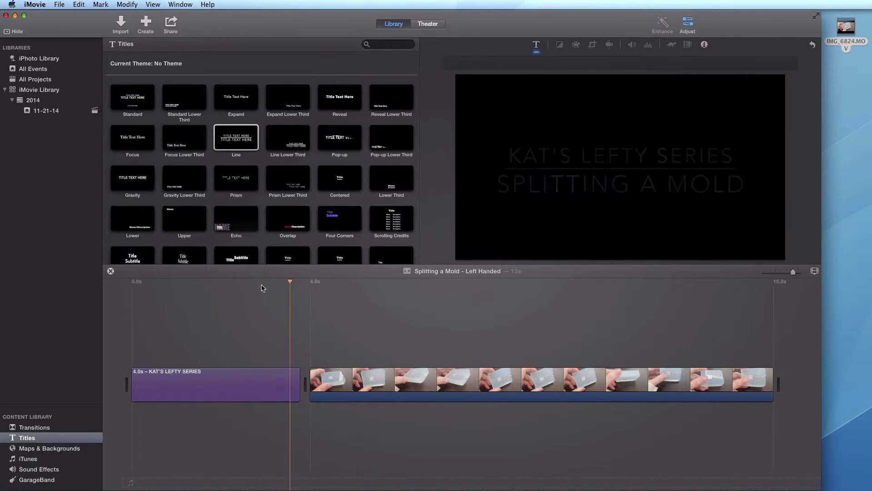
click(261, 287)
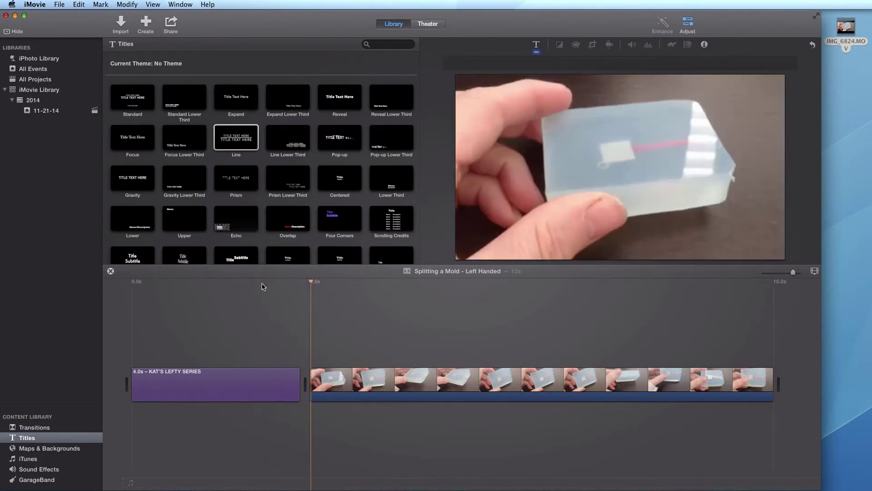
click(254, 285)
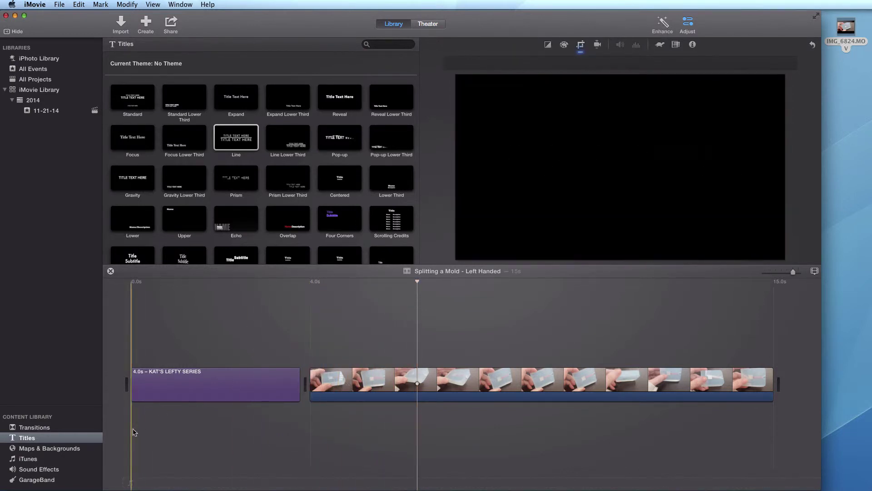
Add a Cross Dissolve transition between the opening title and the video clip, and preview it
click(29, 428)
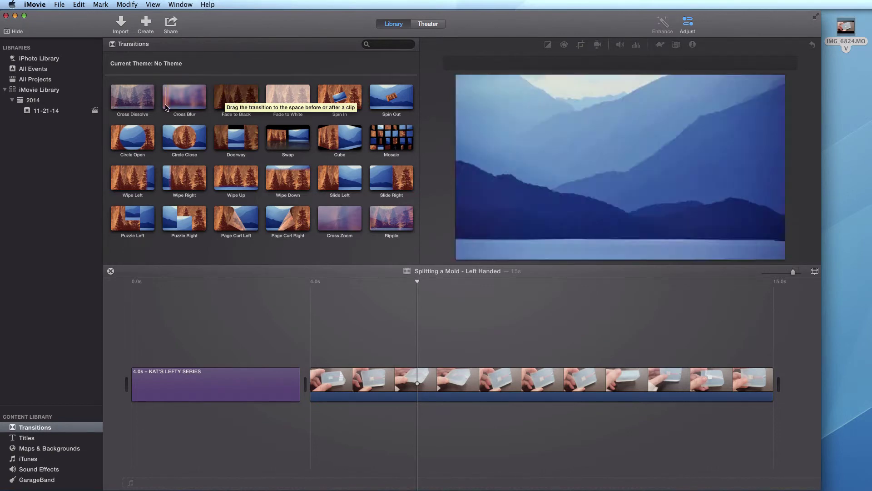
drag(122, 97, 275, 348)
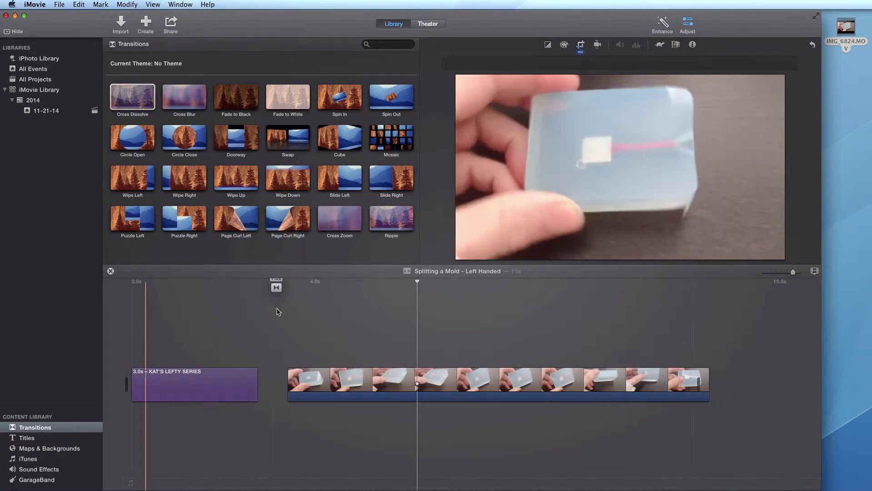
drag(263, 383, 265, 385)
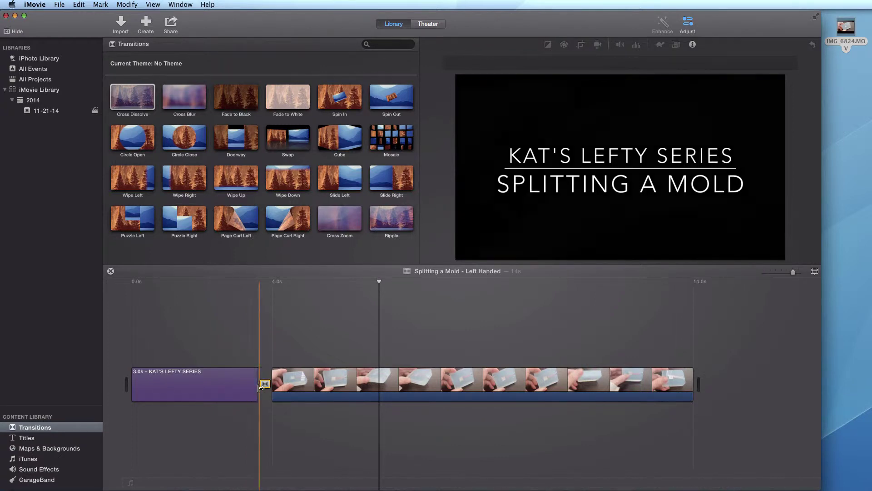
click(174, 297)
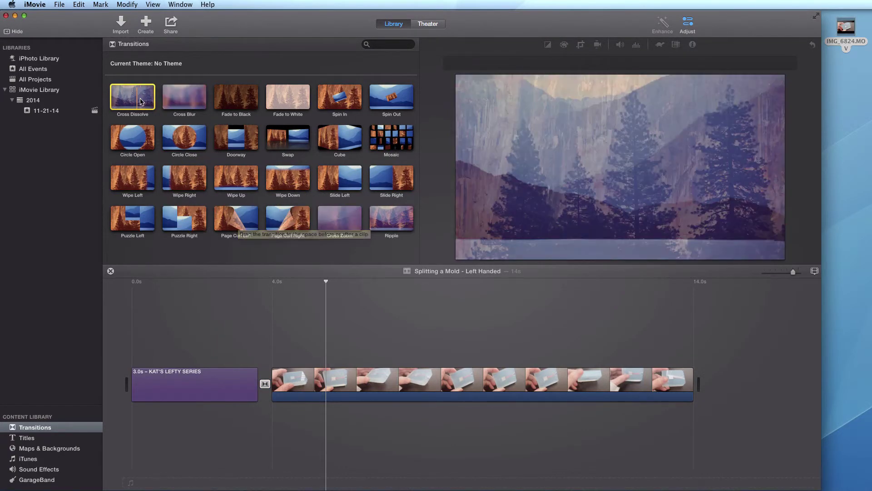
Replace the transition between the opening title and the clip with Page Curl Left and play it back
click(265, 384)
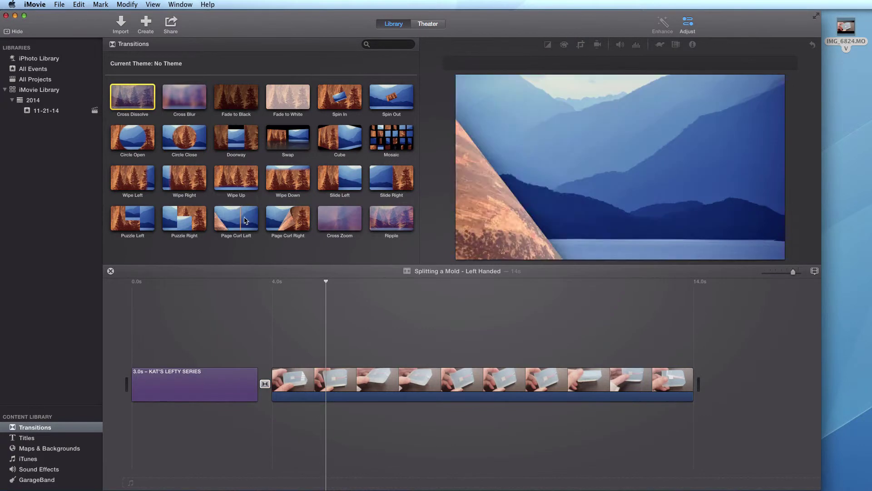
drag(239, 221, 265, 386)
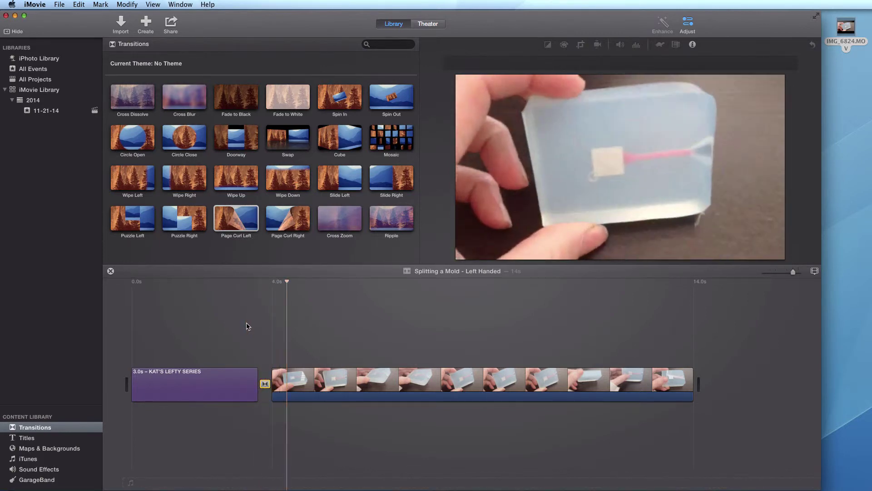
click(231, 324)
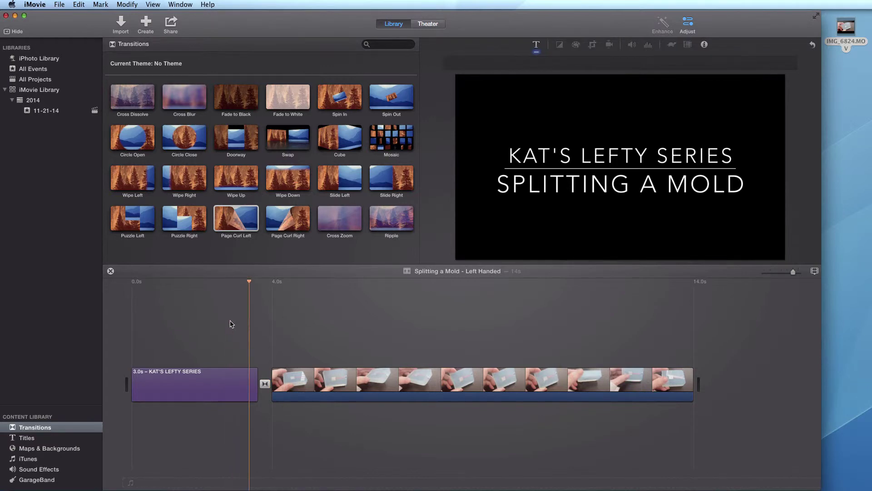
key(space)
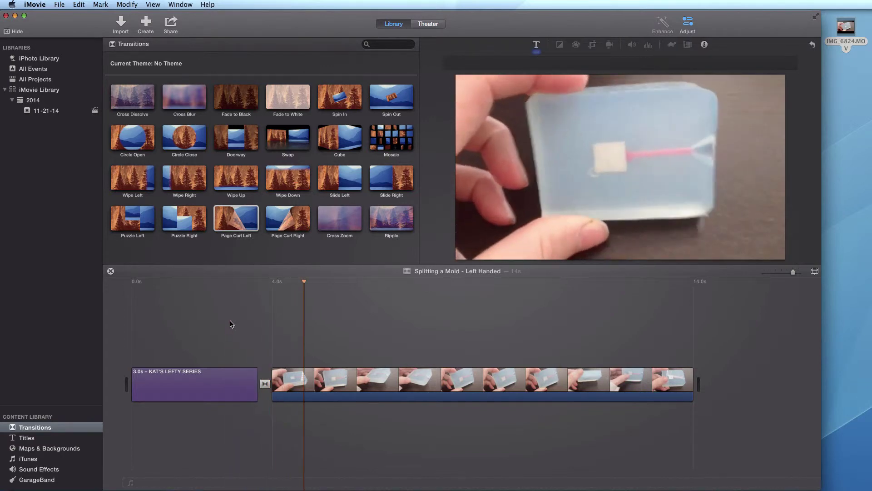
Change the transition between the opening title and the clip to Cross Dissolve and play it back
drag(123, 92, 265, 390)
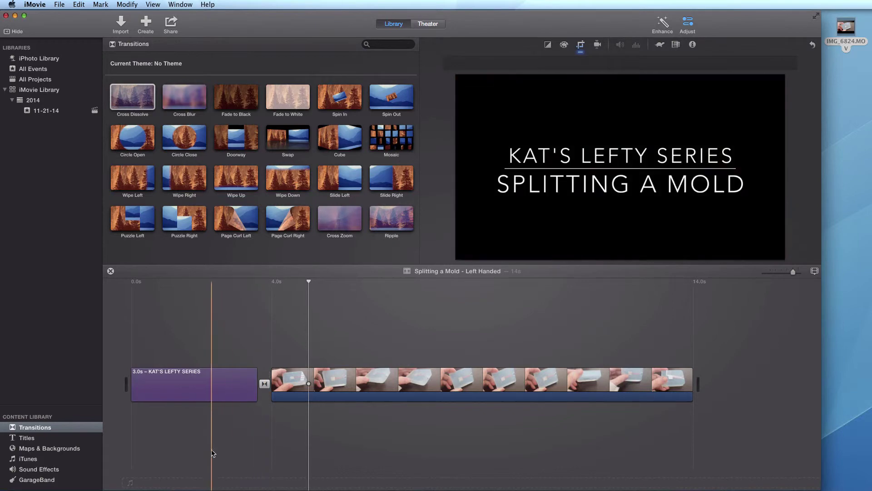
click(196, 417)
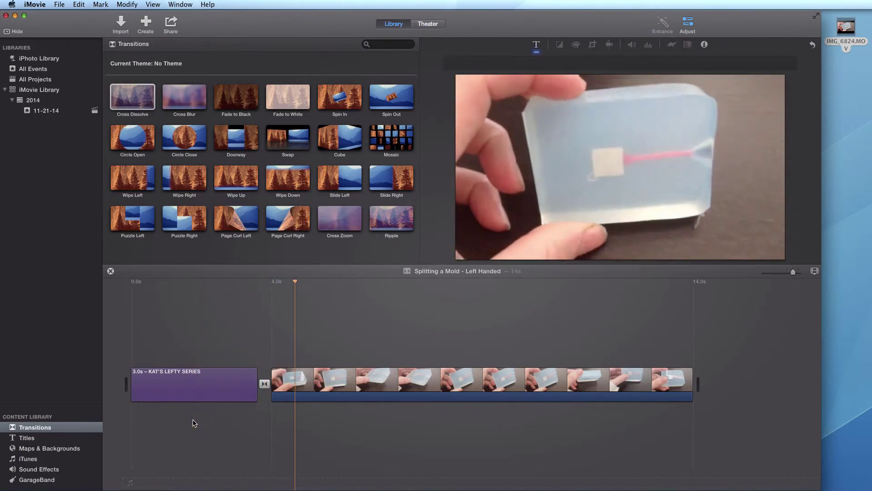
key(space)
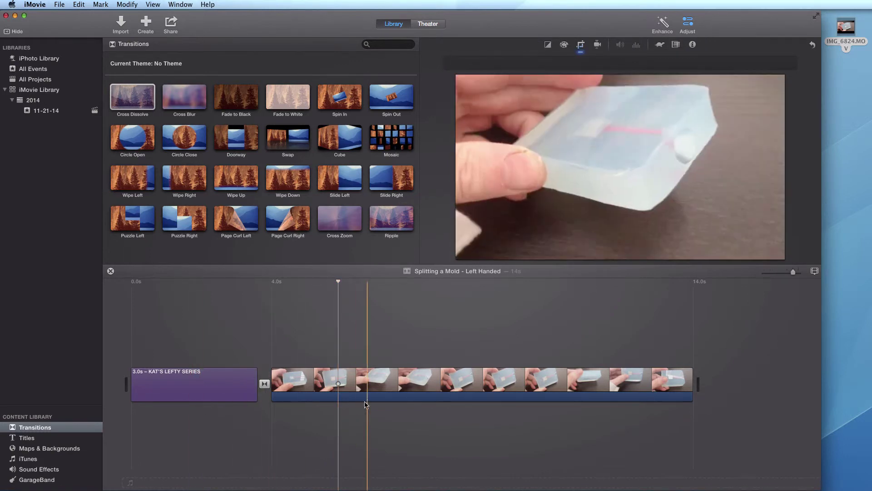
Overlay a Gravity Lower Third title near the start of the video clip, reading "CASTALDO ICE RTV MOLDMAKING", and play it back
click(55, 437)
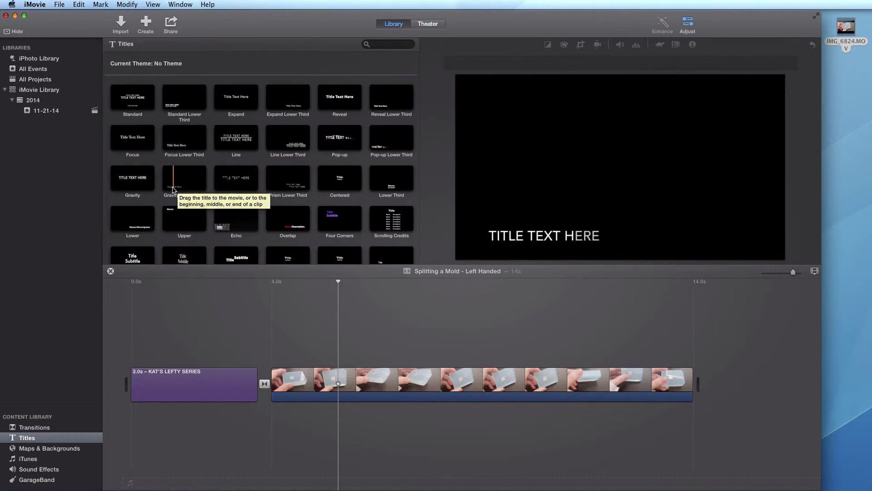
drag(178, 180, 286, 359)
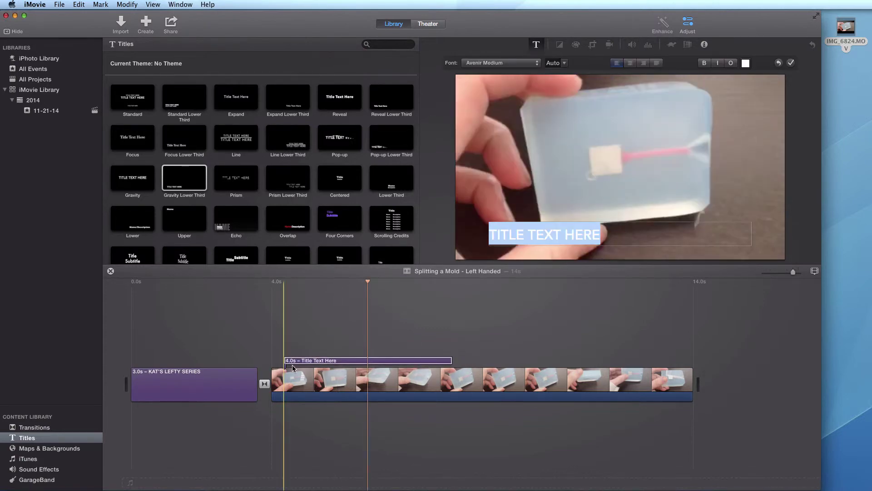
text(CASTALDO ICE R)
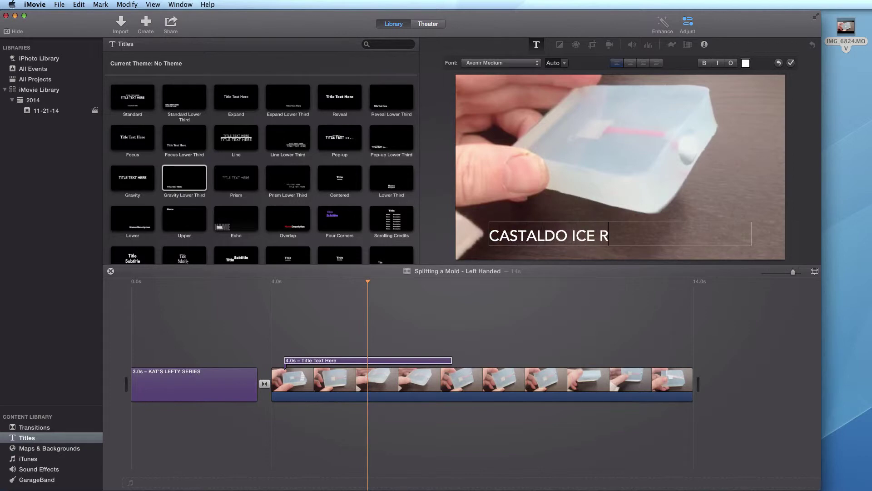
text(DMAKING)
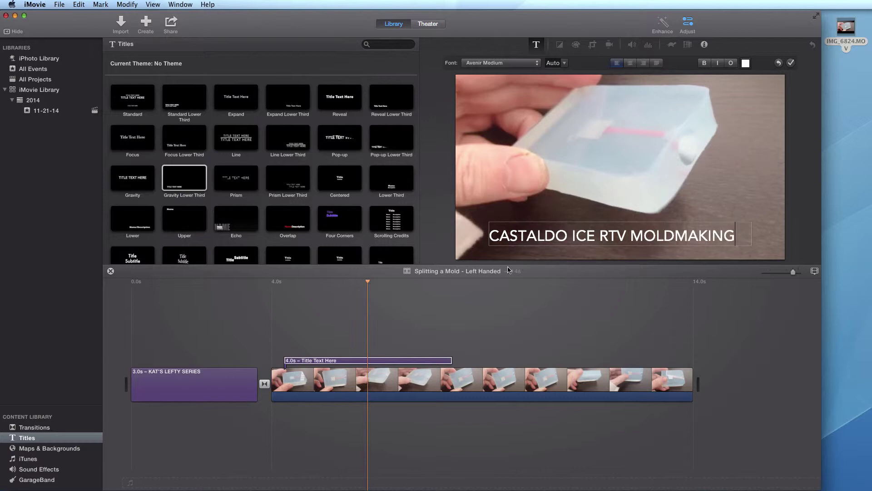
click(241, 285)
key(space)
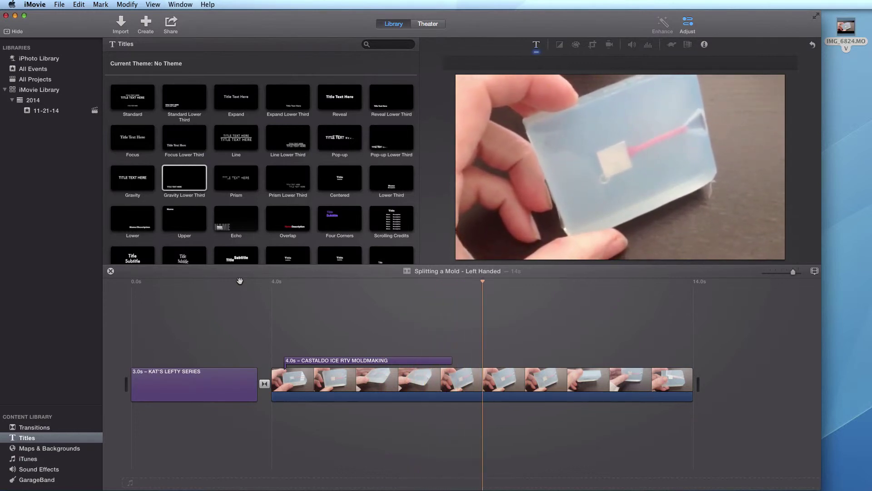
Replace the style of the title overlaid on the video clip with Soft Bar - White
click(183, 176)
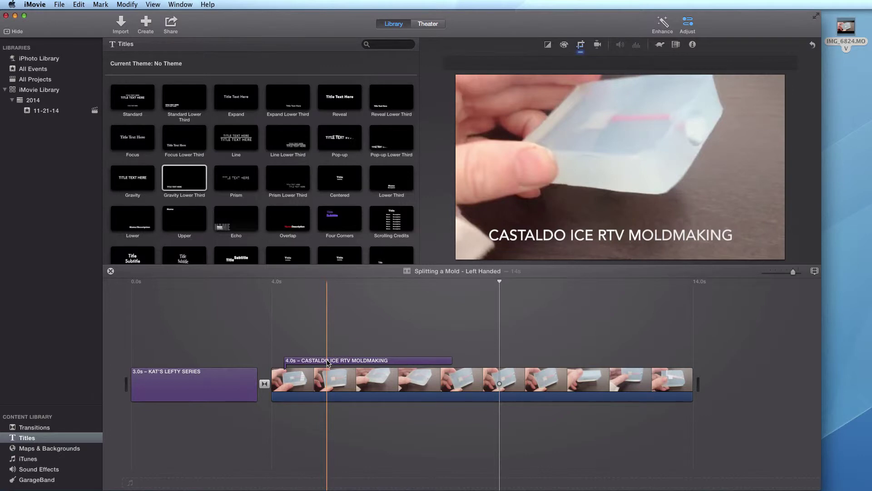
scroll(386, 229, down, 5)
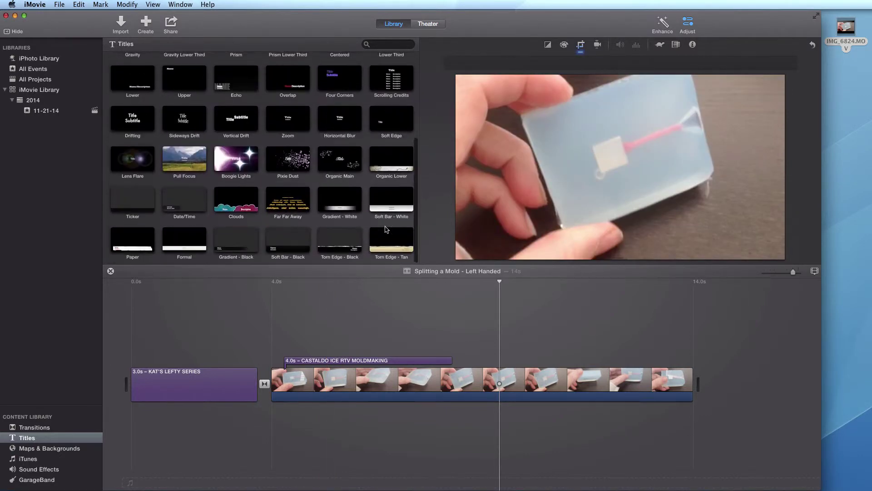
click(381, 197)
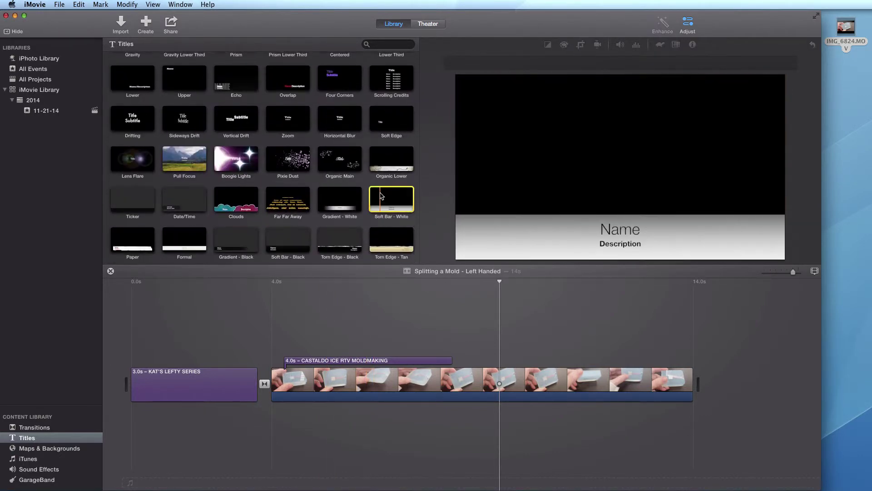
drag(381, 196, 308, 362)
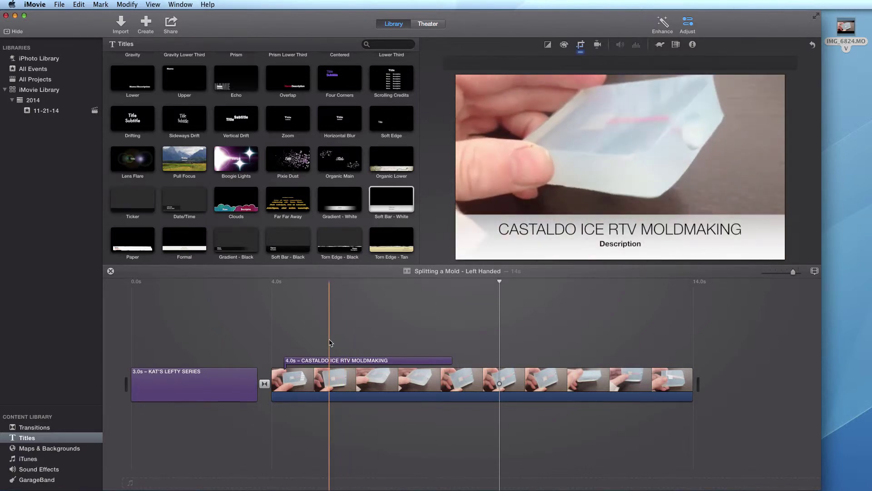
scroll(168, 81, up, 3)
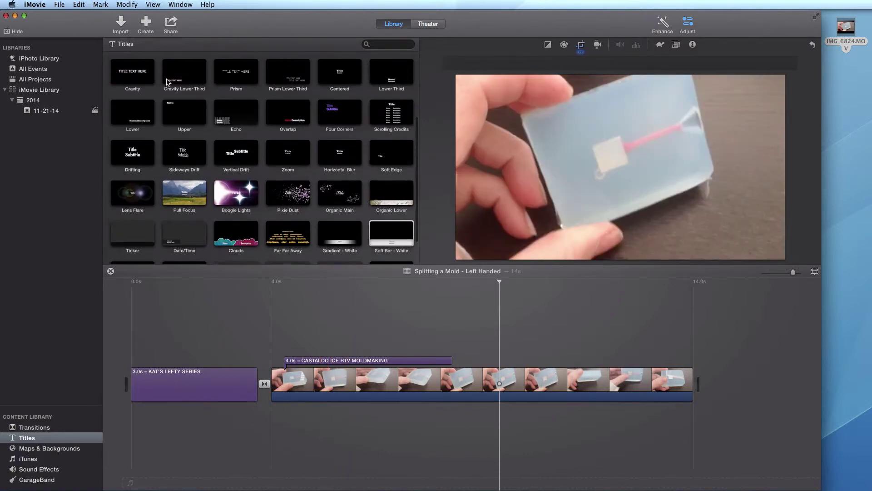
click(130, 111)
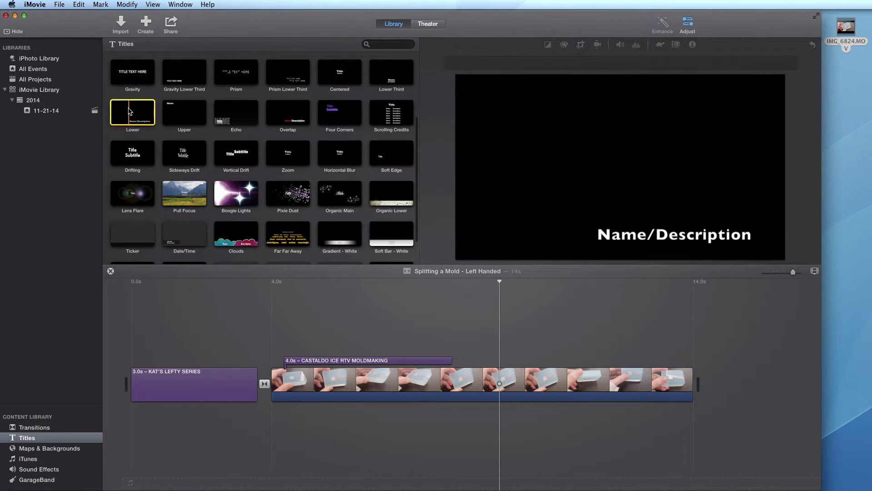
scroll(264, 159, up, 8)
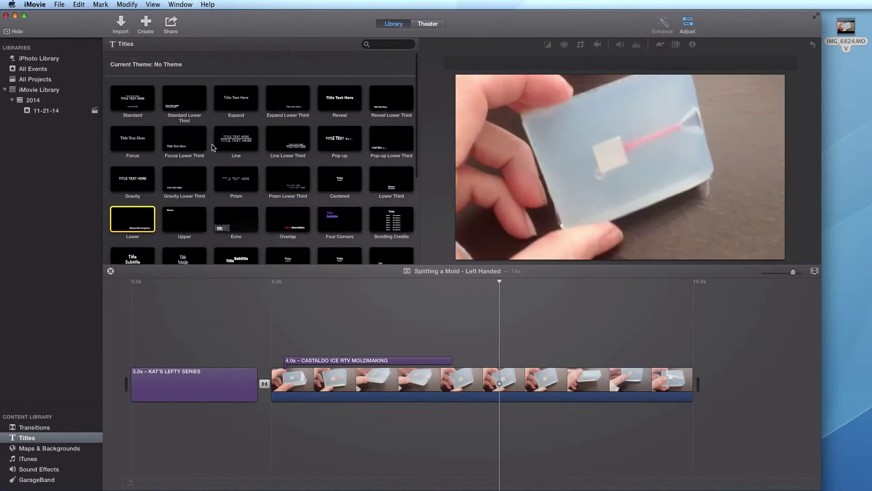
click(416, 359)
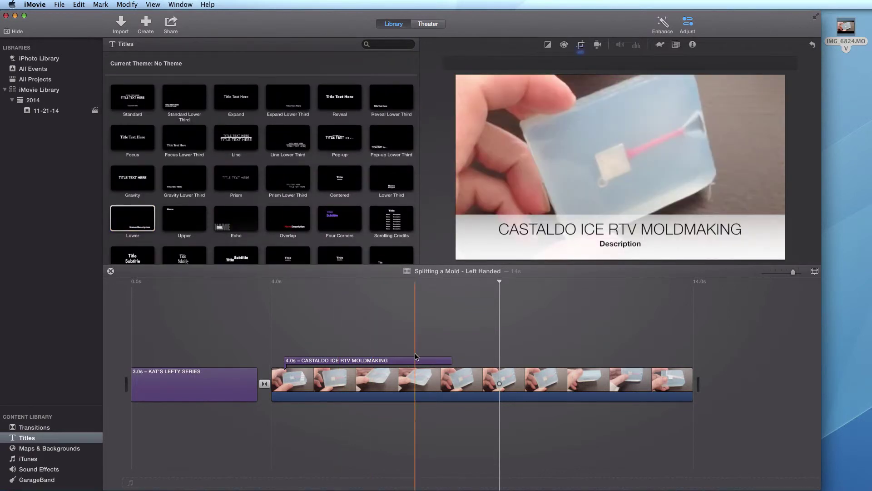
Select the video clip in the timeline, hide the adjustment controls, and apply automatic enhancement to the clip
click(432, 389)
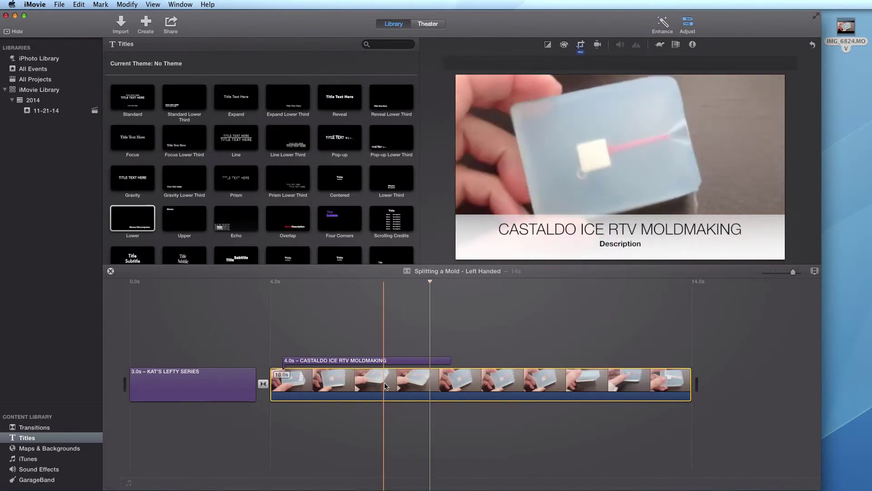
click(687, 22)
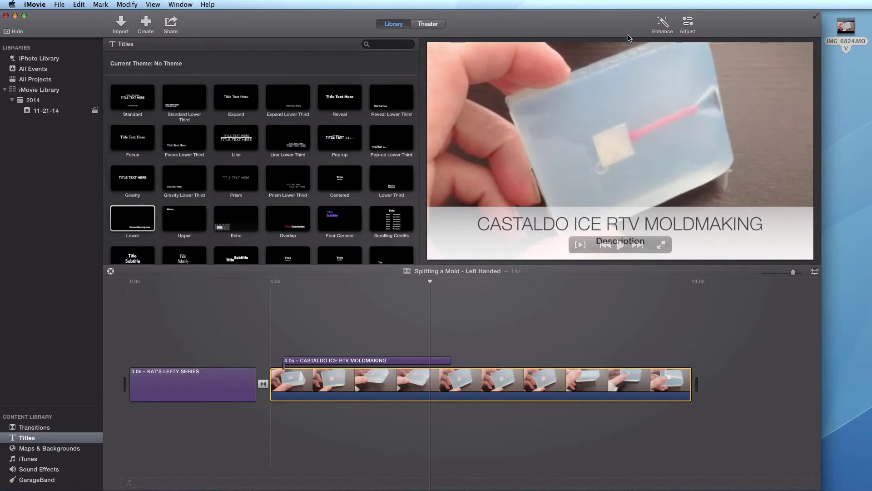
click(663, 24)
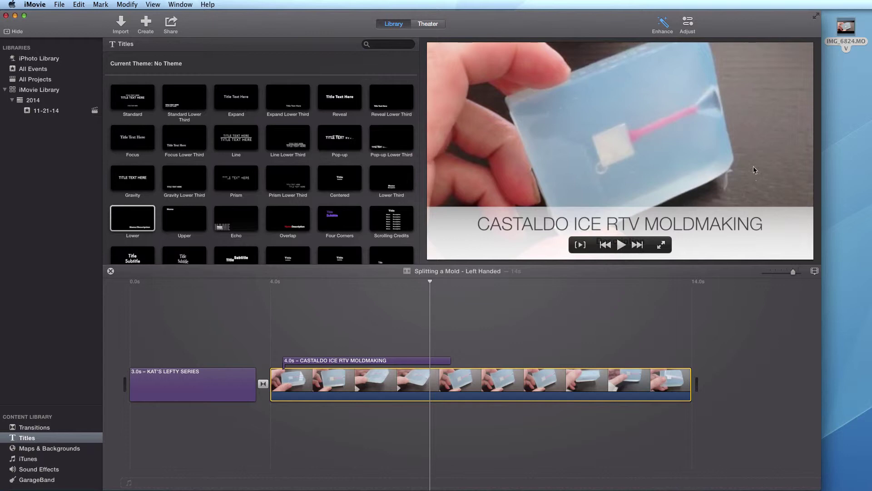
Apply the Flipped video effect to the mold-splitting clip and skim through the clip to check it
click(688, 24)
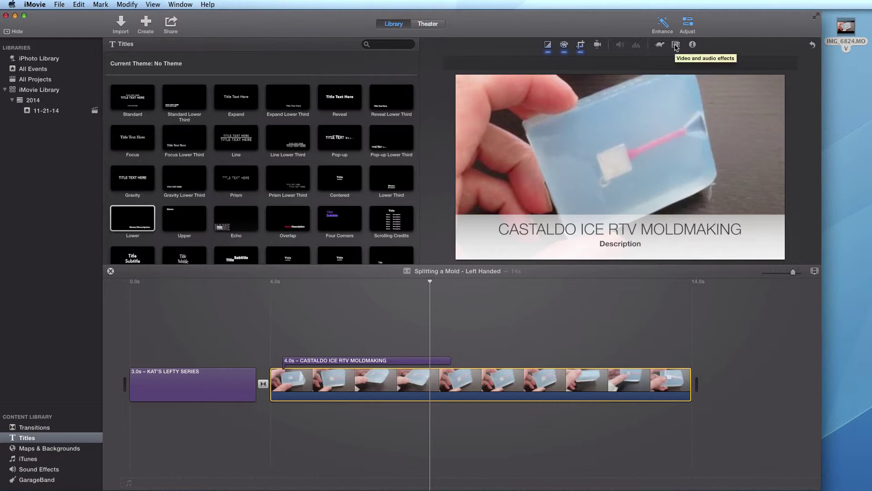
click(676, 45)
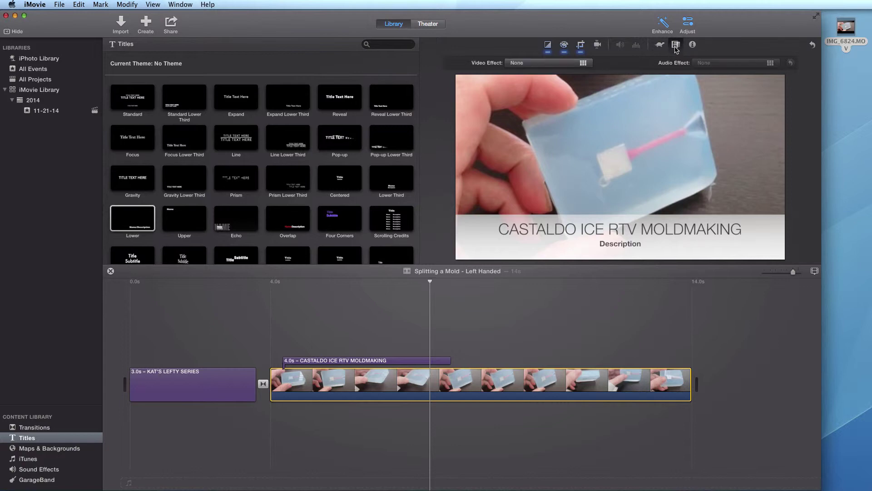
click(517, 63)
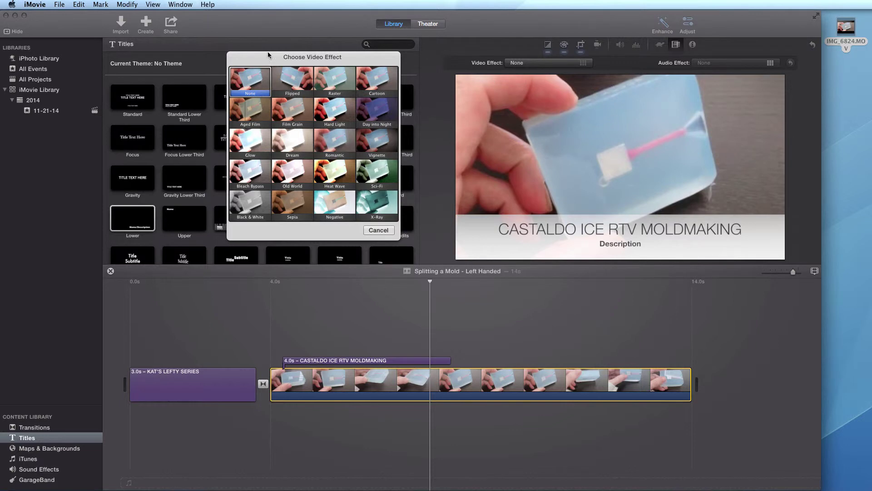
click(293, 89)
mouse_move(757, 97)
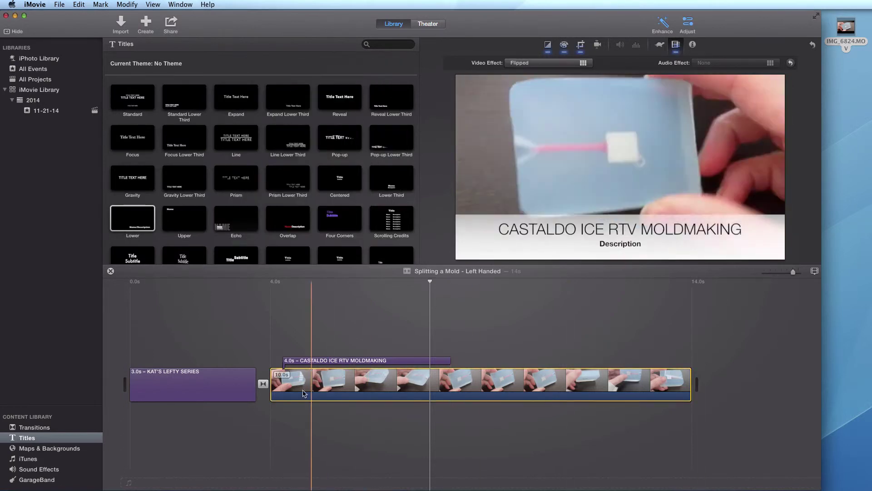
click(659, 384)
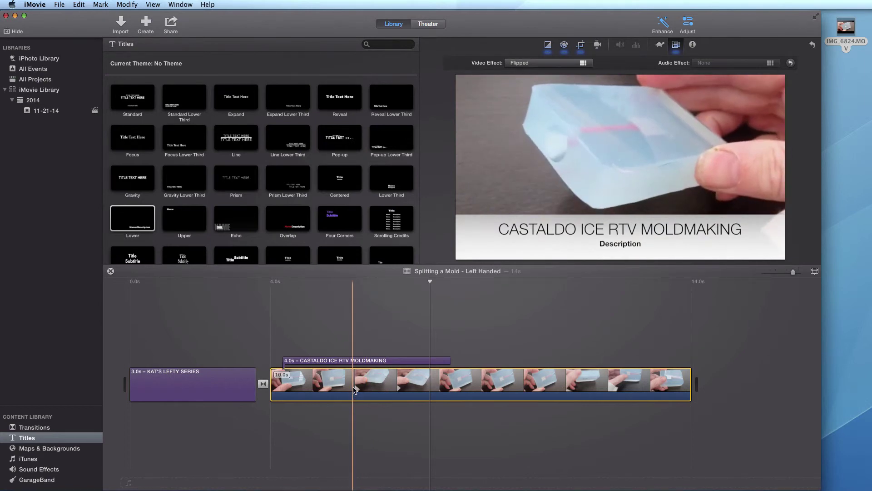
Add A-Ha's "Take On Me" from iTunes beneath the video, starting near the transition, with its volume at 28%, and play it back
click(31, 461)
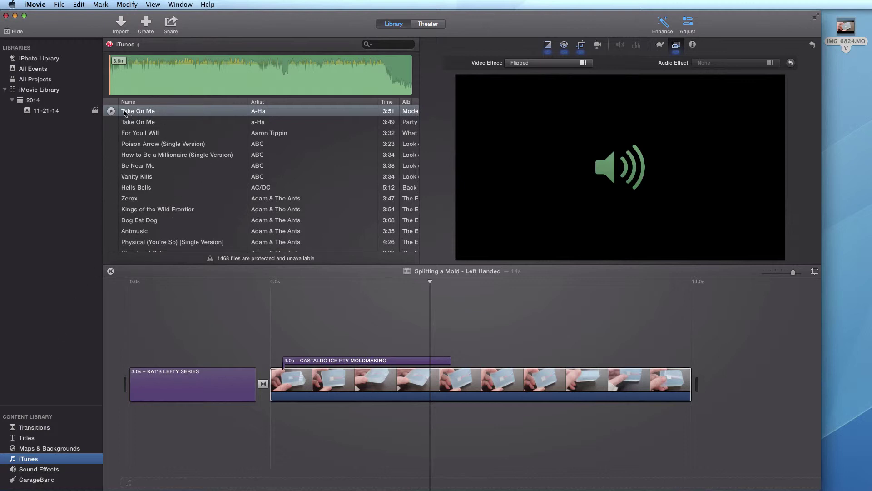
drag(125, 113, 266, 422)
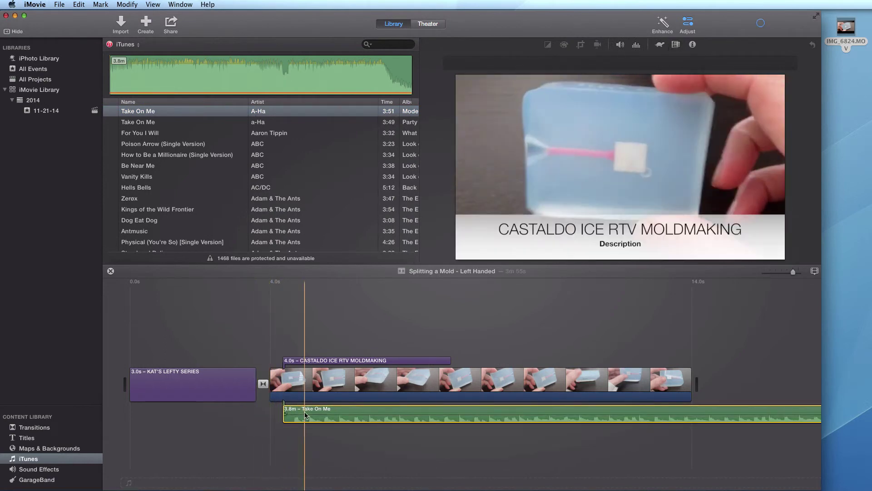
drag(325, 414, 287, 416)
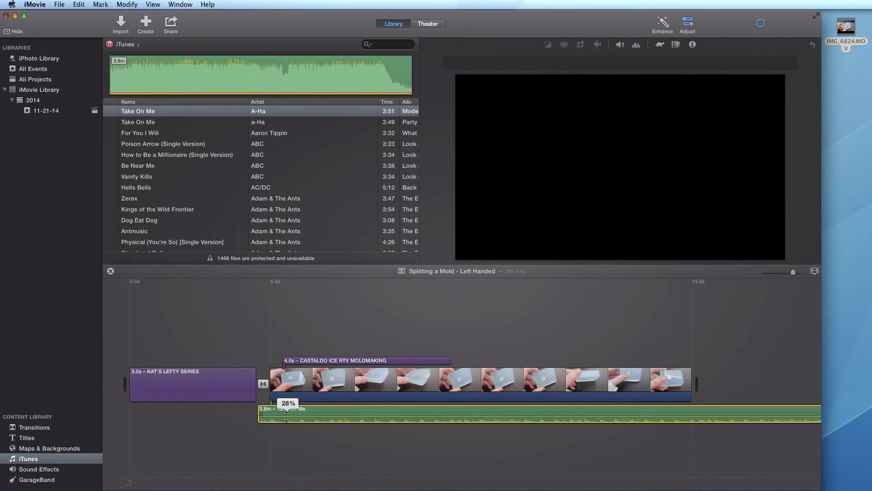
click(221, 434)
key(space)
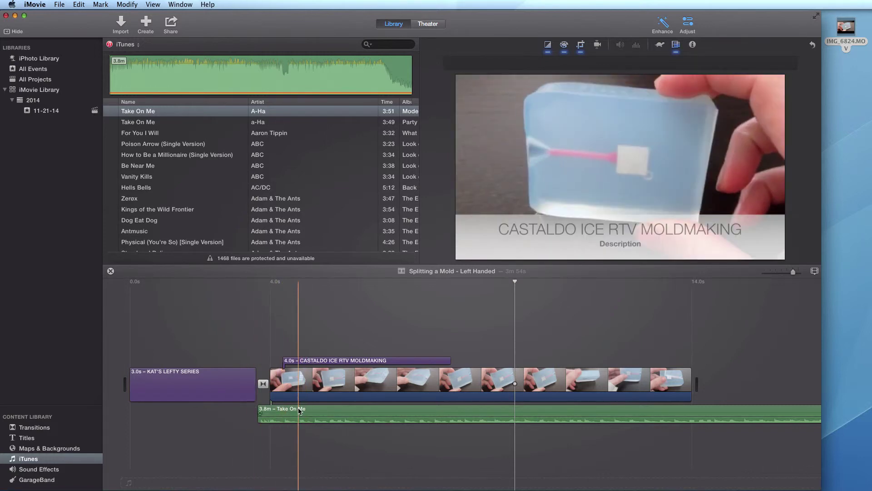
Delete the "Take On Me" audio track from beneath the video clip in the timeline
click(318, 411)
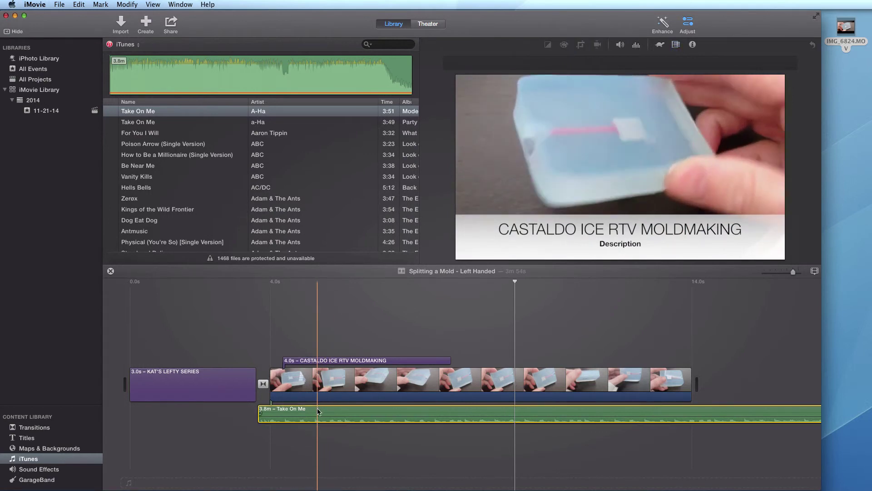
click(318, 412)
key(Delete)
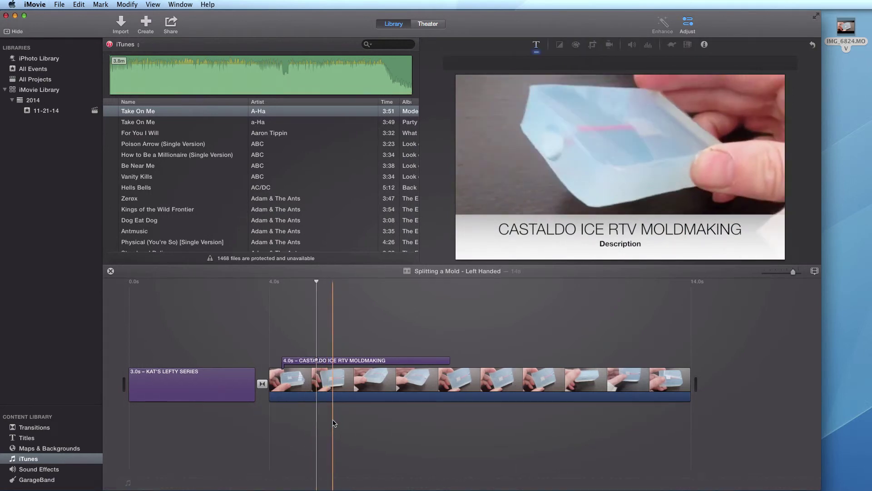
Start sharing the movie to YouTube with the description "This video shows how to split an RTV mold for jewelrymaking."
click(59, 4)
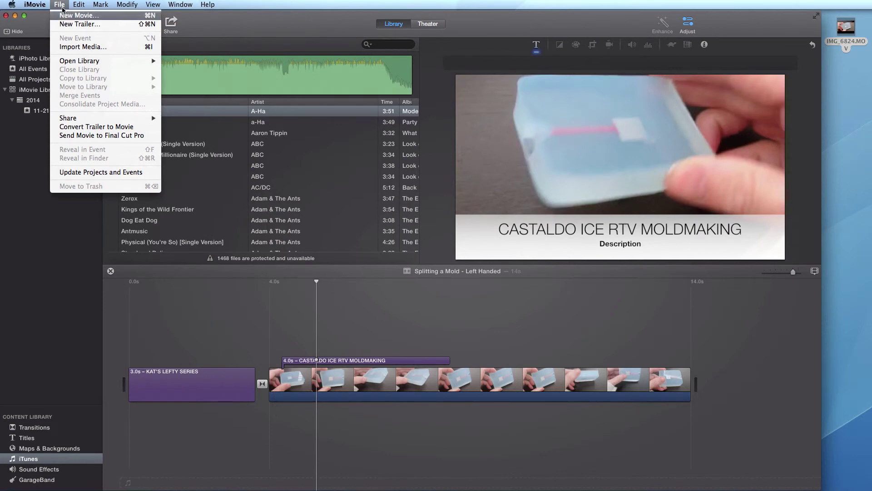
mouse_move(150, 120)
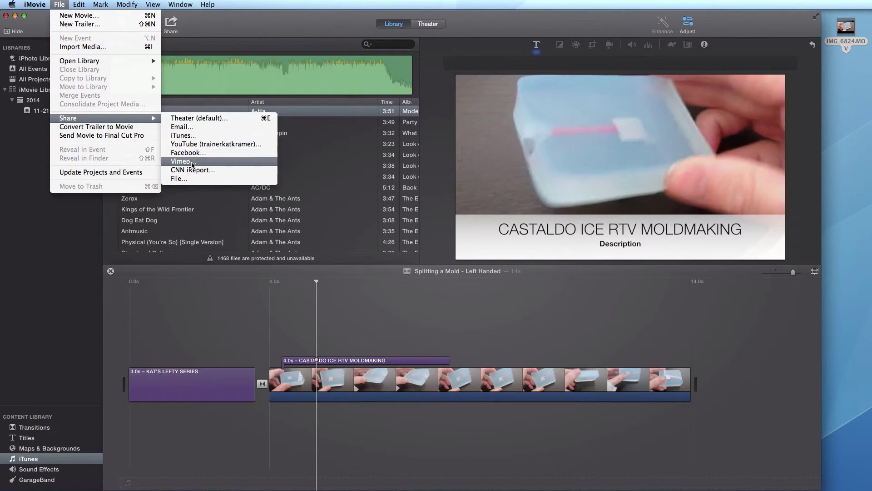
click(200, 144)
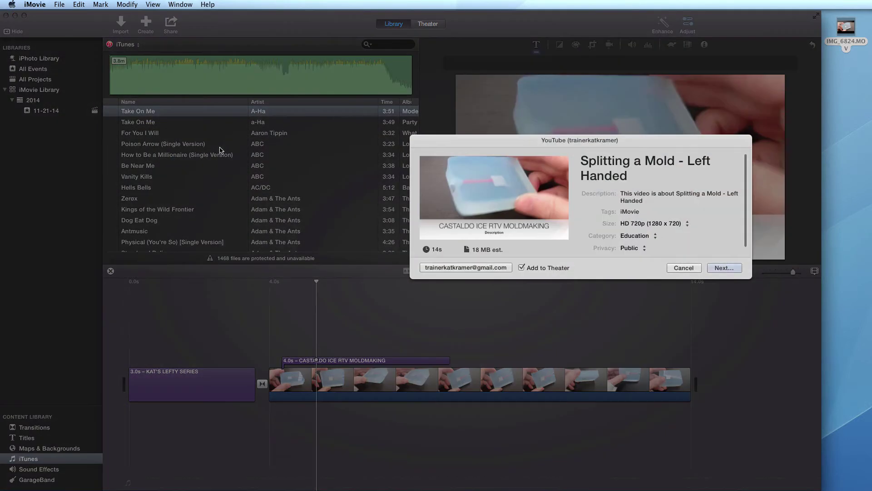
drag(510, 138, 319, 173)
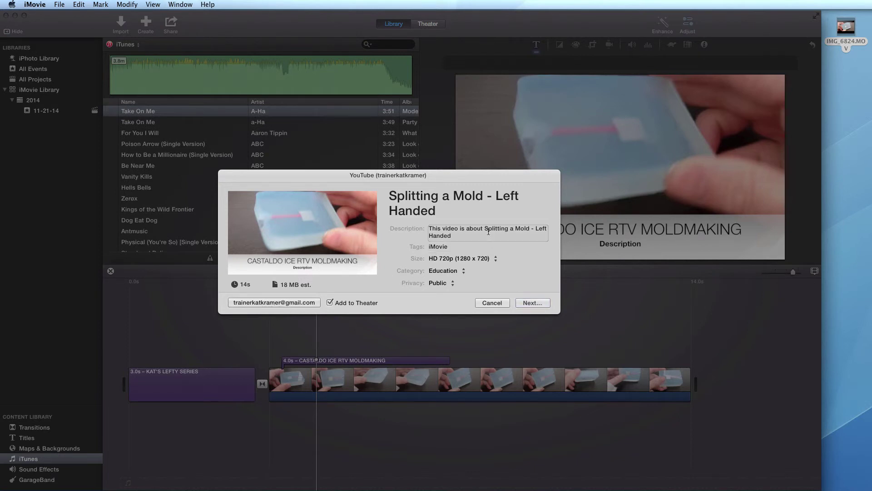
click(474, 230)
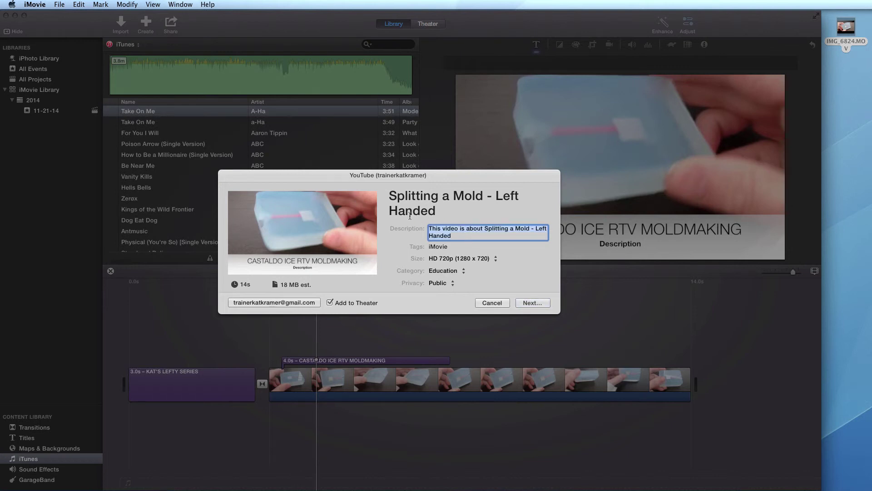
text(This video s)
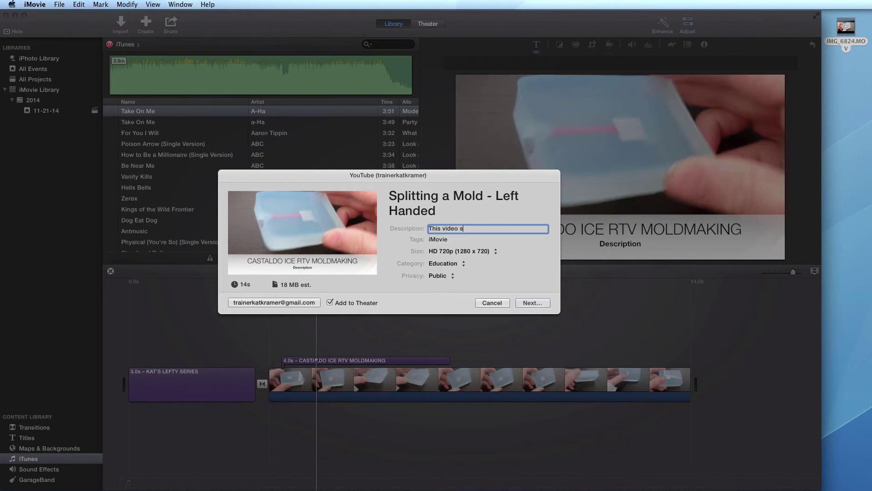
text(hows how to split an RTV mo)
text(ld for jewelrymaking.)
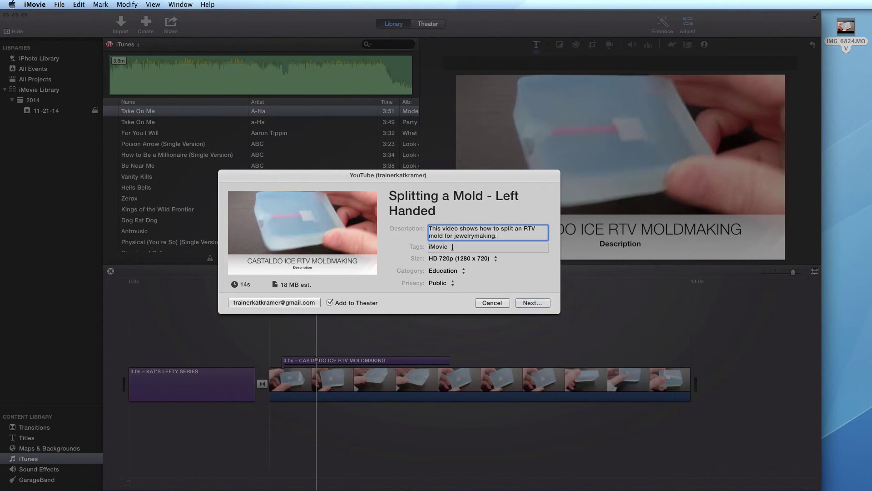
Set the YouTube video's tags to "iMovie, Jewelrymaking, Jewlery, Moldmaking"
key(Tab)
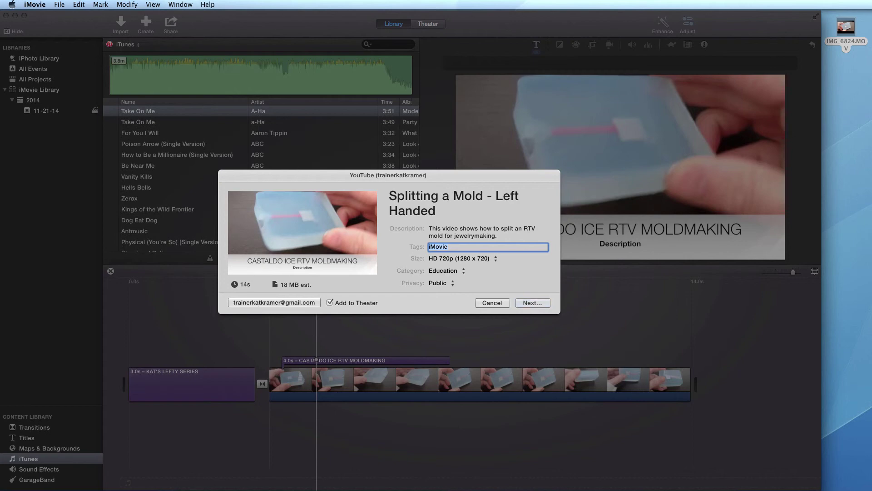
key(BackSpace)
text(iMovie, Jewelrymaking,)
text(Jewlery, )
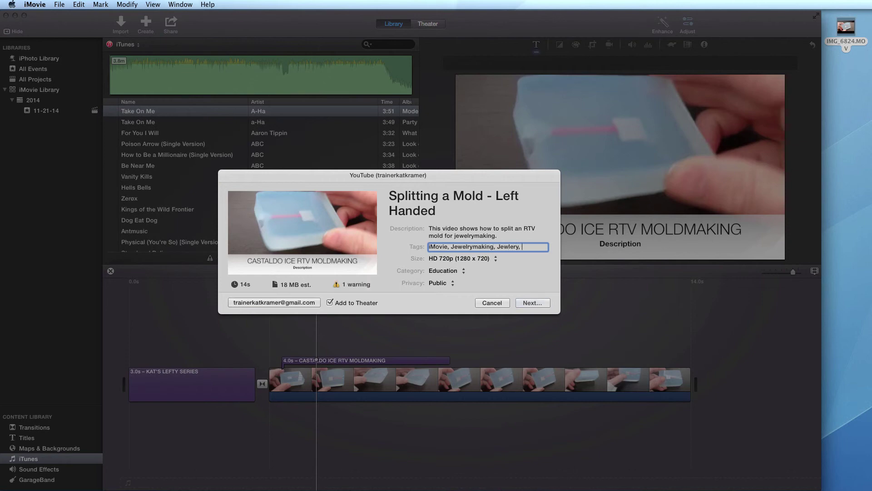
text(Moldmaking)
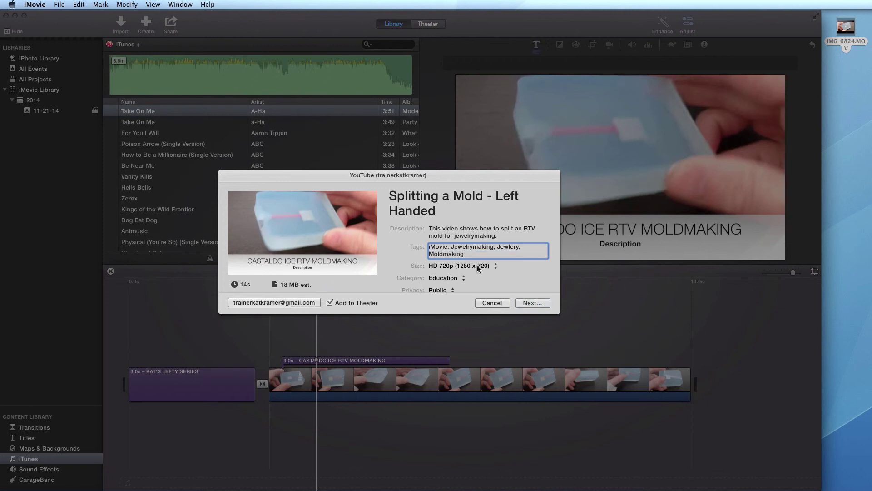
Choose HD 720p (1280 x 720) as the YouTube video's size and Education as its category
scroll(474, 259, down, 1)
click(475, 258)
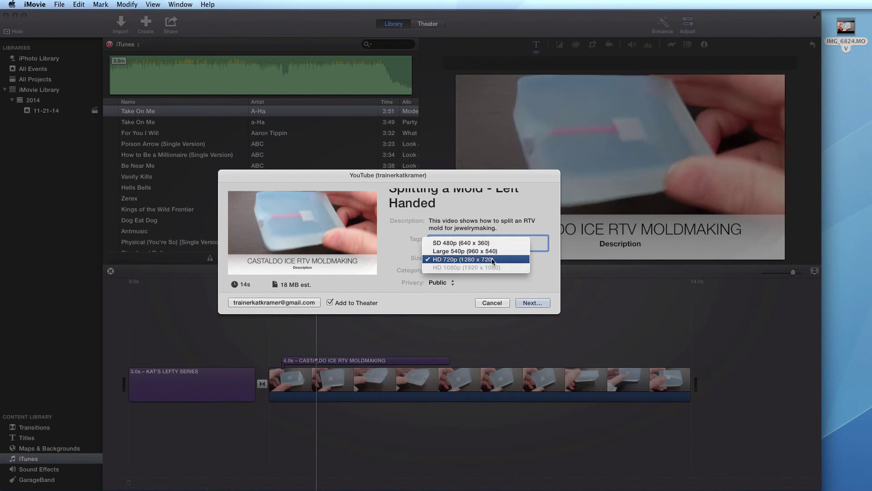
click(489, 259)
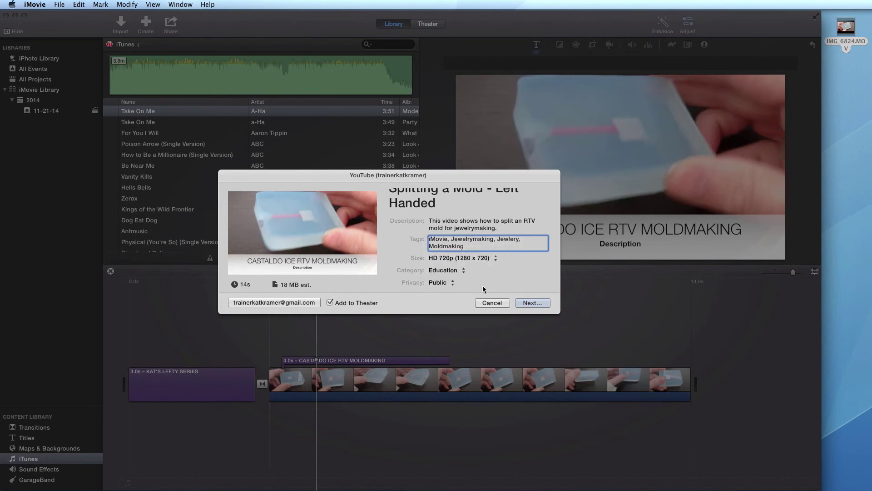
click(456, 269)
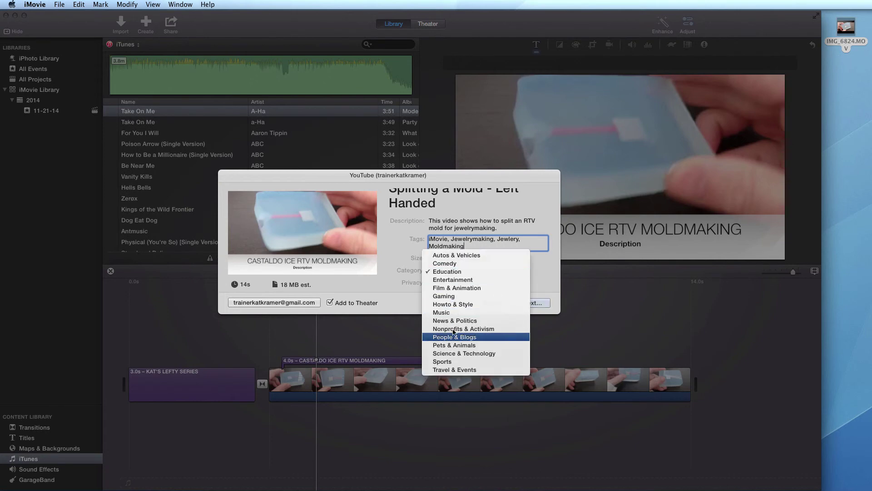
click(454, 272)
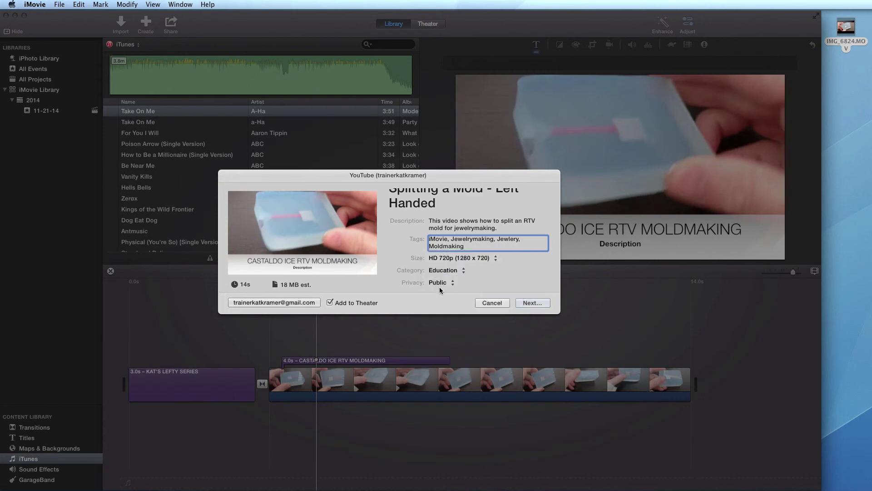
Set the YouTube video's privacy to Public, accept the YouTube Terms of Service and publish the video
click(443, 284)
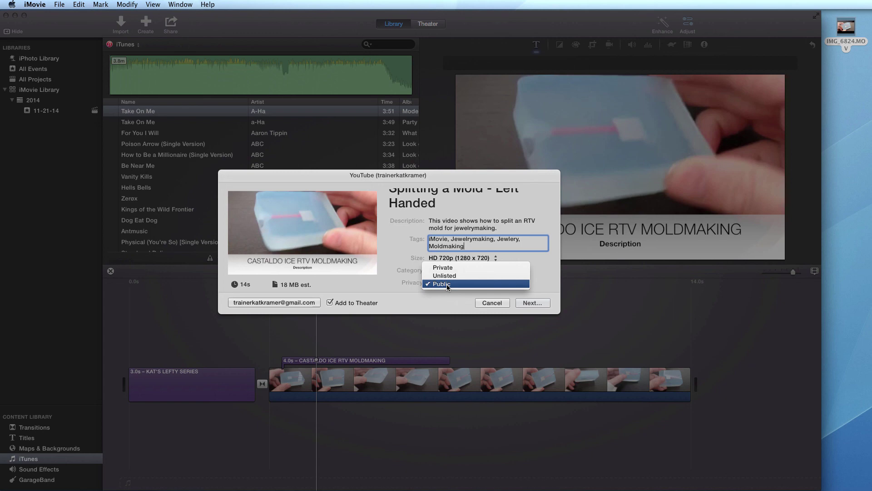
click(446, 284)
click(532, 303)
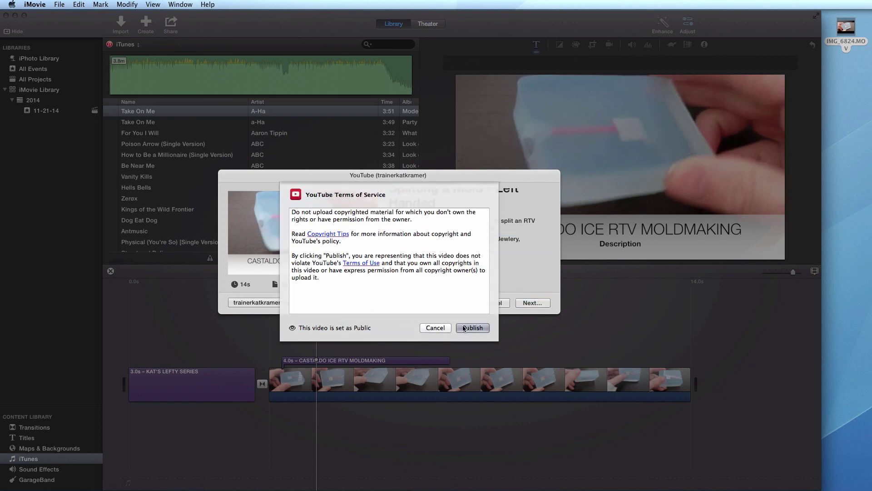
click(460, 328)
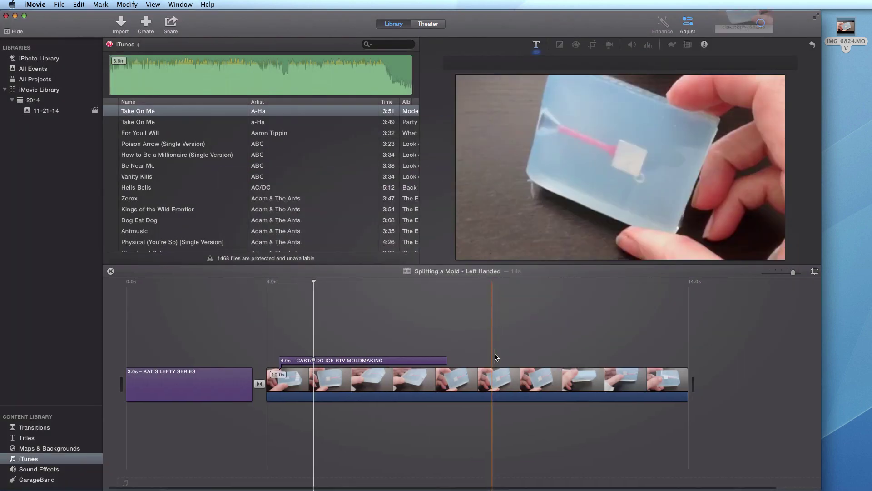